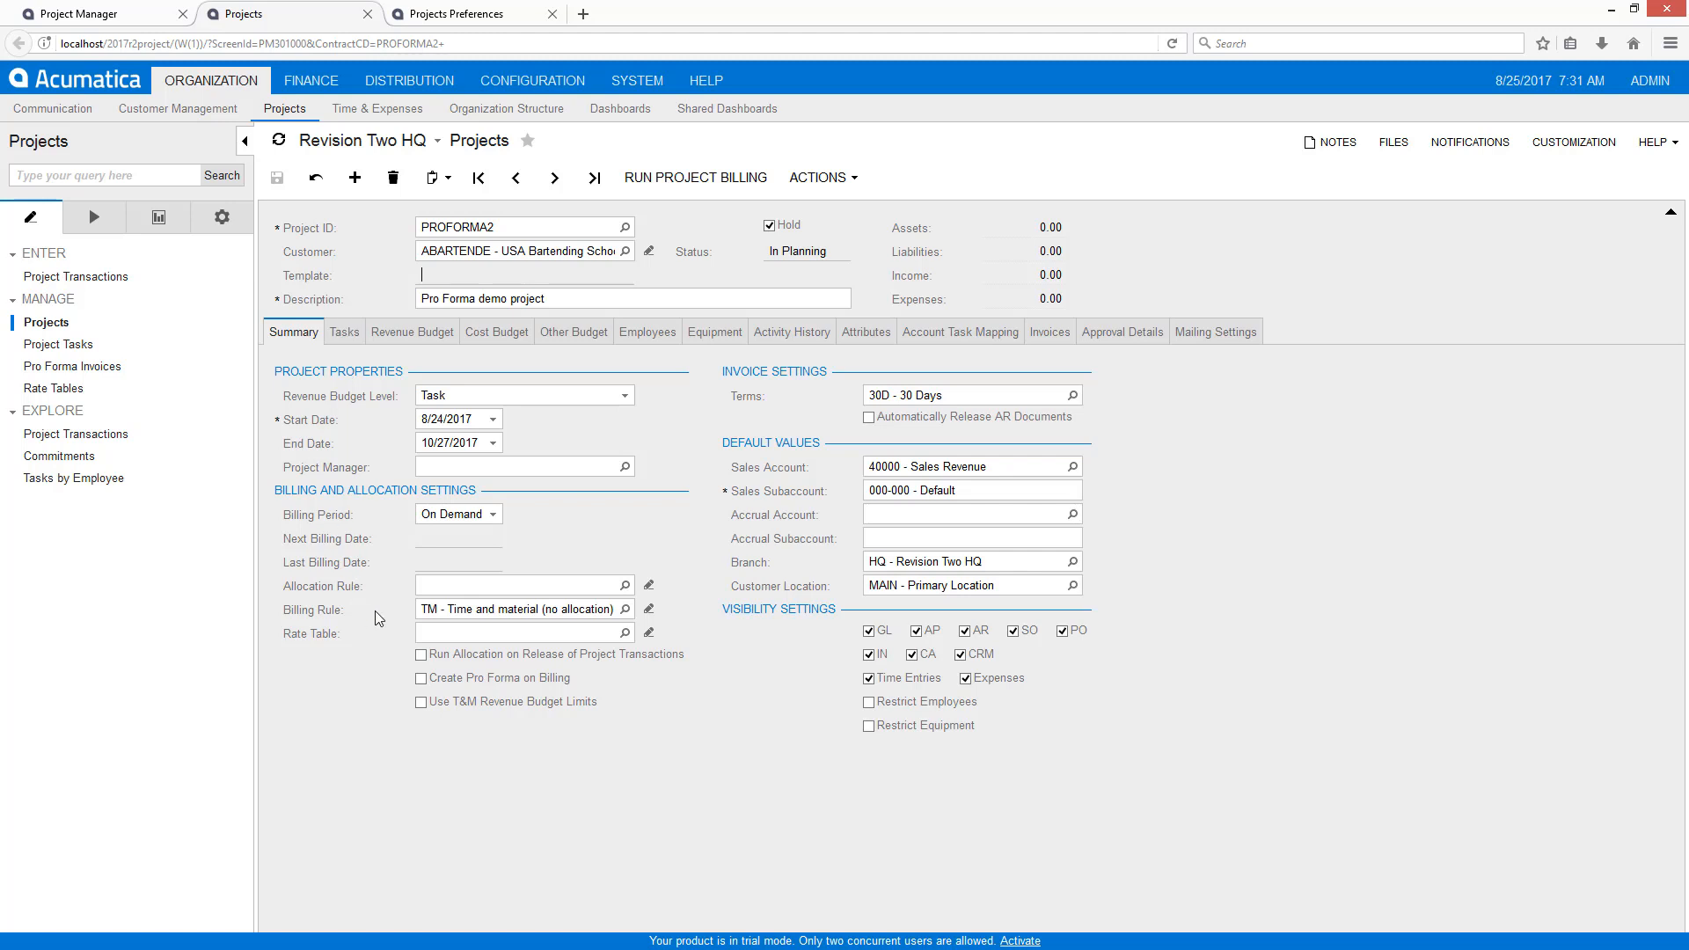
# Step: Enable Create Pro Forma on Billing for the PROFORMA2 project and save the project
pyautogui.click(421, 678)
pyautogui.click(276, 177)
# Step: Activate the tasks of the PROFORMA2 project, take the project off hold and save it
pyautogui.click(344, 332)
pyautogui.click(576, 363)
pyautogui.click(769, 226)
pyautogui.click(276, 177)
# Step: Check the pro forma approval map settings in Projects Preferences and return to the PROFORMA2 project
pyautogui.click(459, 15)
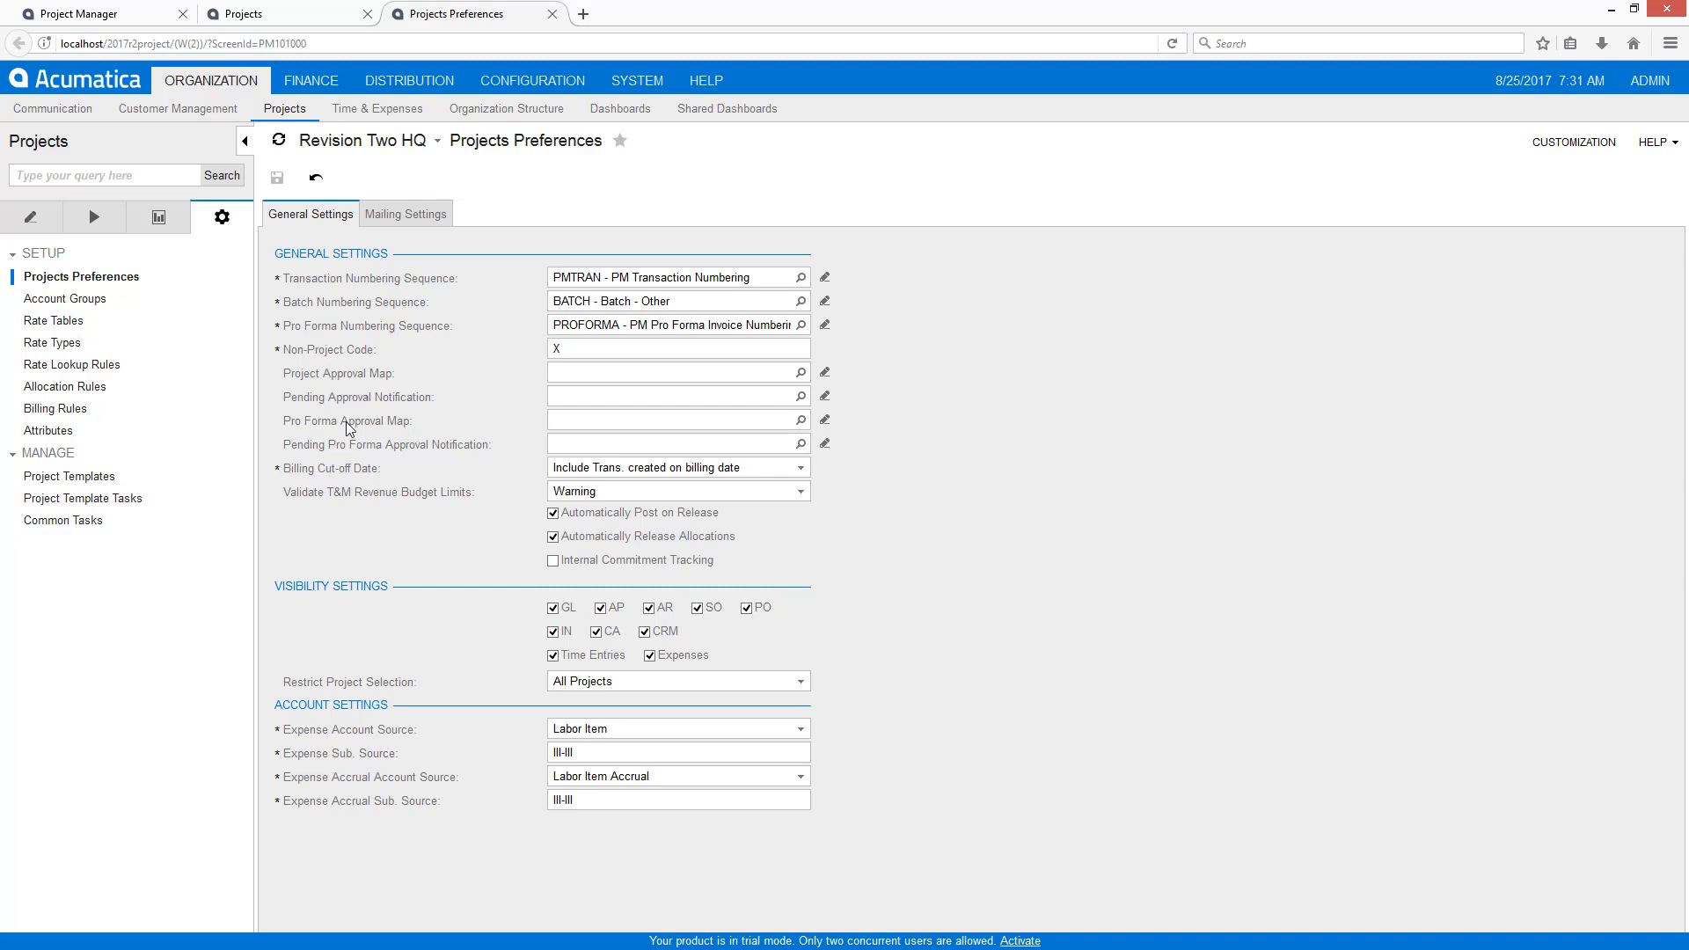
pyautogui.click(290, 15)
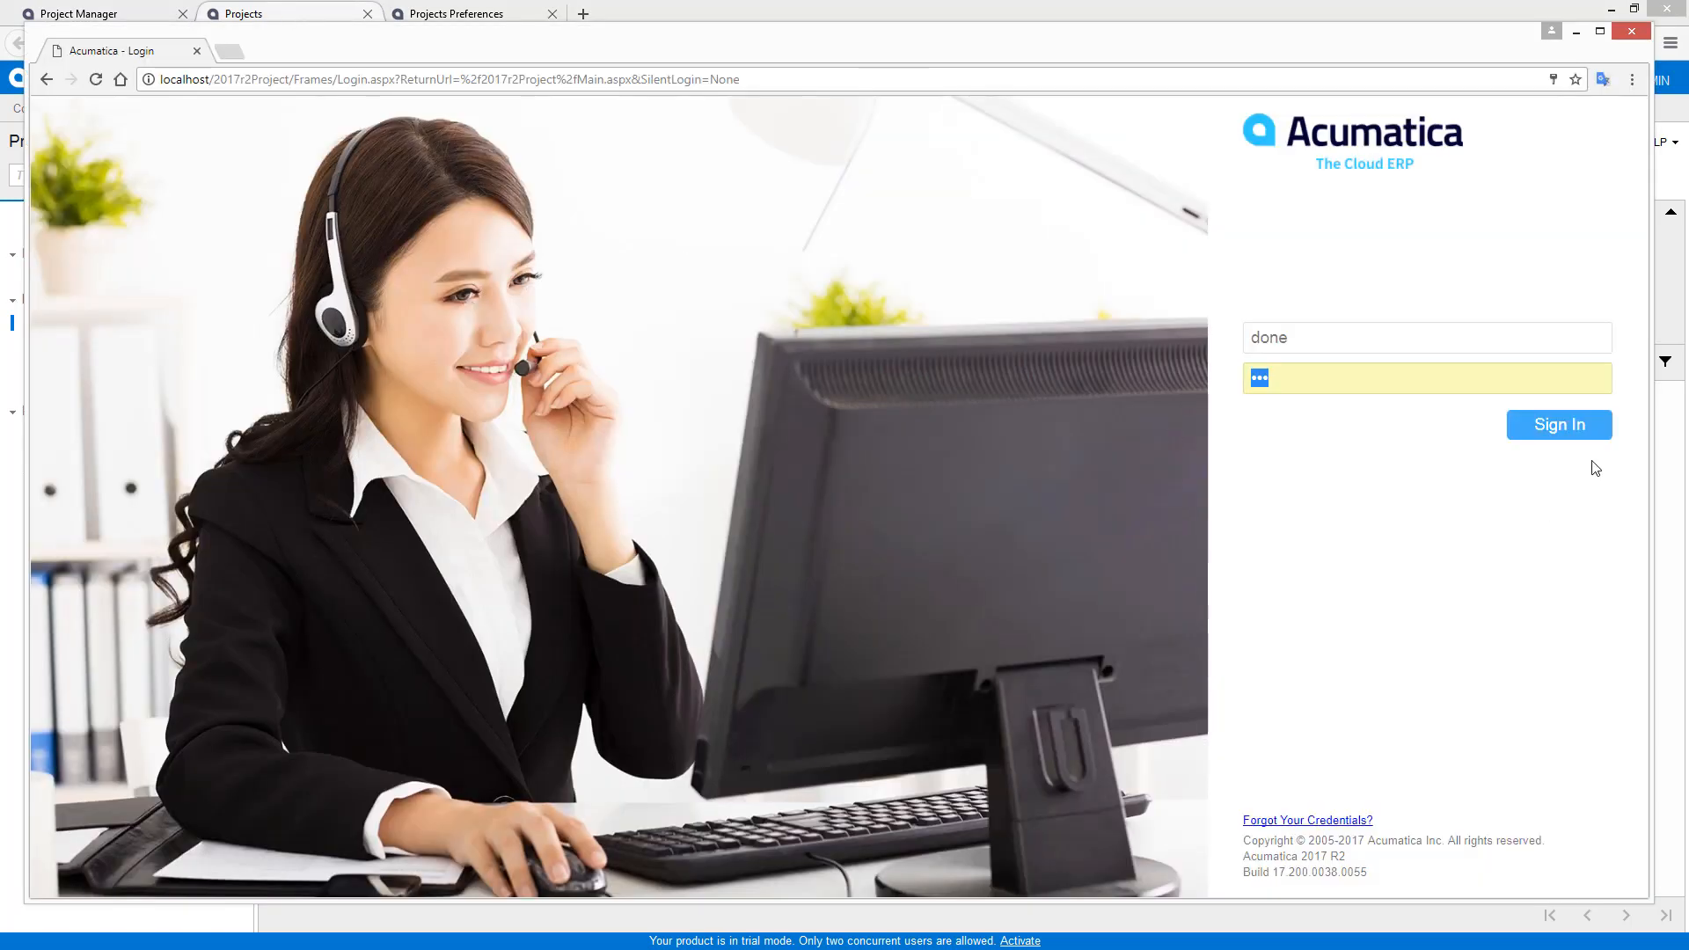
# Step: Sign in as the employee and enter a regular timesheet line for PROFORMA2 task 01: 08:00 Monday through Wednesday, description "normal project hours"
pyautogui.click(1566, 440)
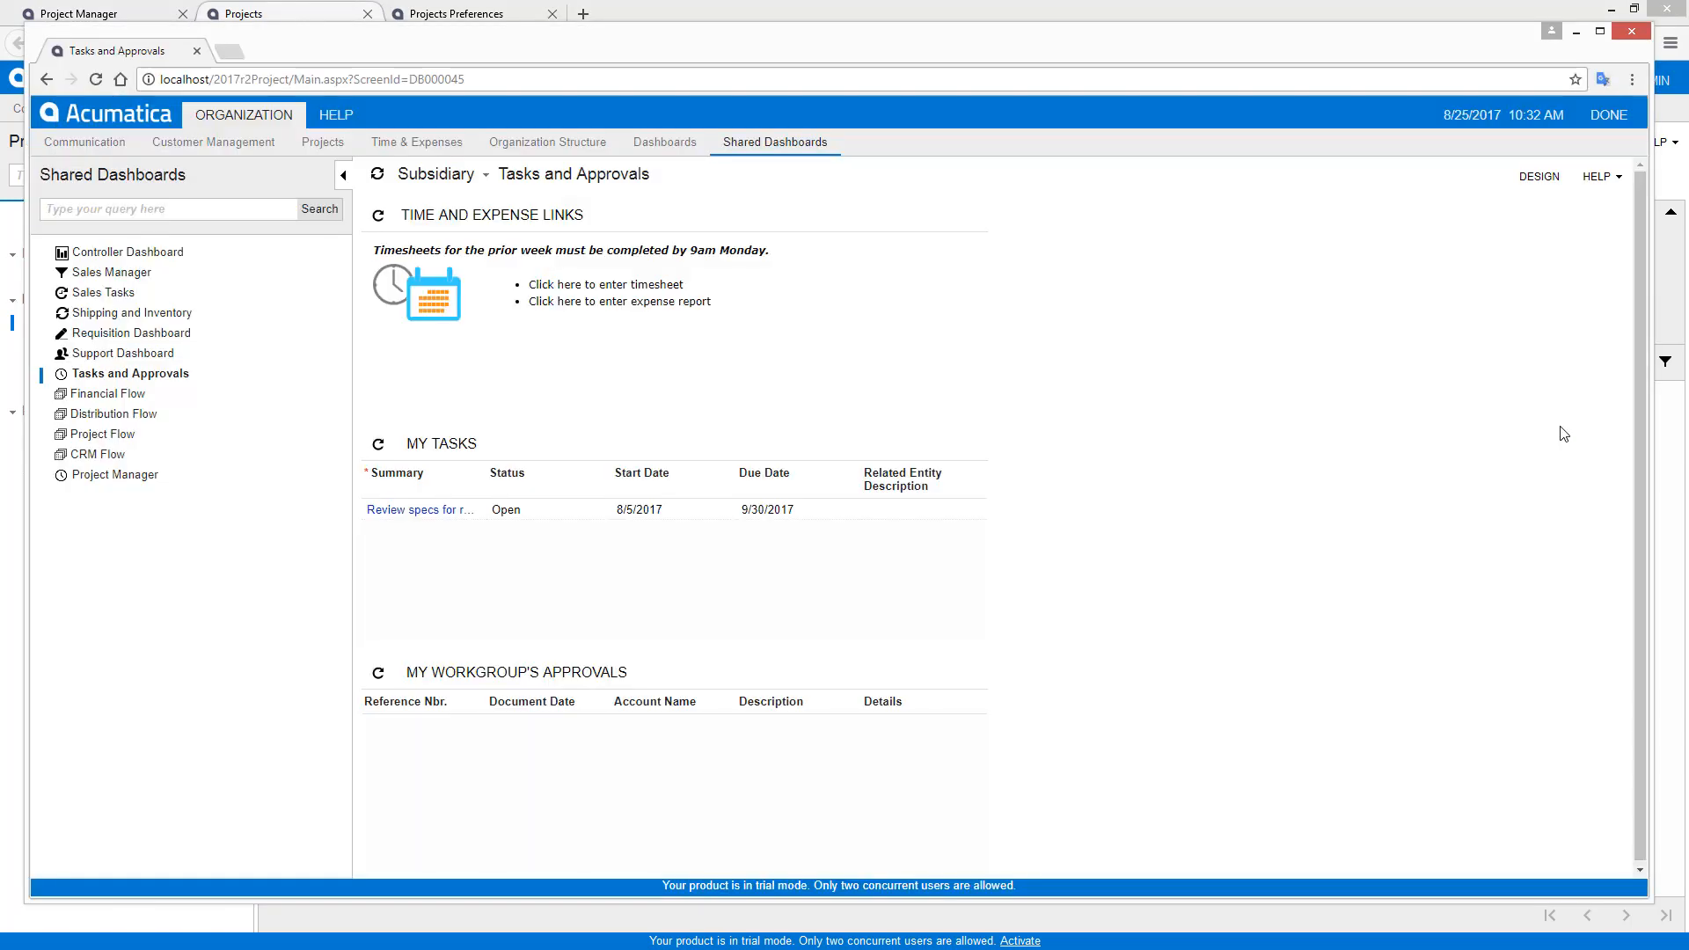
pyautogui.click(660, 286)
pyautogui.write('proforma2')
pyautogui.press('Tab')
pyautogui.write('01')
pyautogui.press('Tab')
pyautogui.write('0800')
pyautogui.press('Tab')
pyautogui.press('Tab')
pyautogui.write('normal project hours')
pyautogui.press('Tab')
# Step: Add an OT line to the time card for PROFORMA2 task 01 with 04:00 on Monday and description "overtime project hours"
pyautogui.write('OT')
pyautogui.press('Tab')
pyautogui.press('Tab')
pyautogui.write('PROFORMA2')
pyautogui.press('Tab')
pyautogui.write('01')
pyautogui.press('Tab')
pyautogui.press('Tab')
pyautogui.press('Tab')
pyautogui.press('Tab')
pyautogui.press('Tab')
pyautogui.write('overtime project hours')
pyautogui.press('Tab')
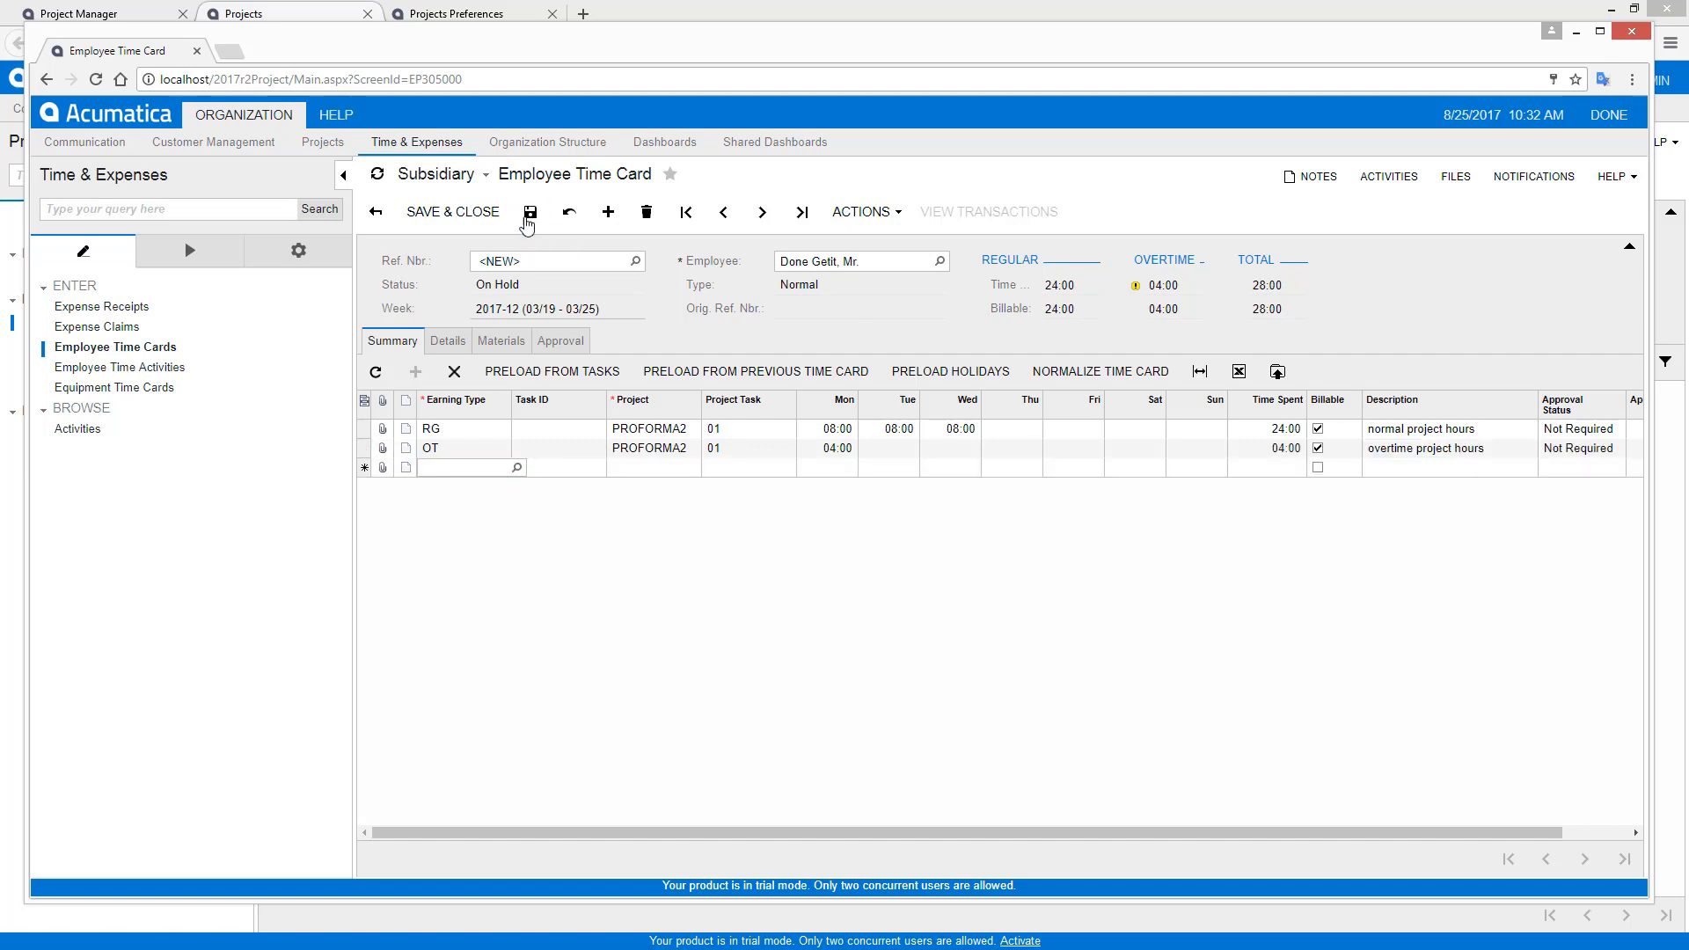
# Step: Save the employee time card and submit it for approval
pyautogui.click(526, 220)
pyautogui.click(873, 215)
pyautogui.click(891, 338)
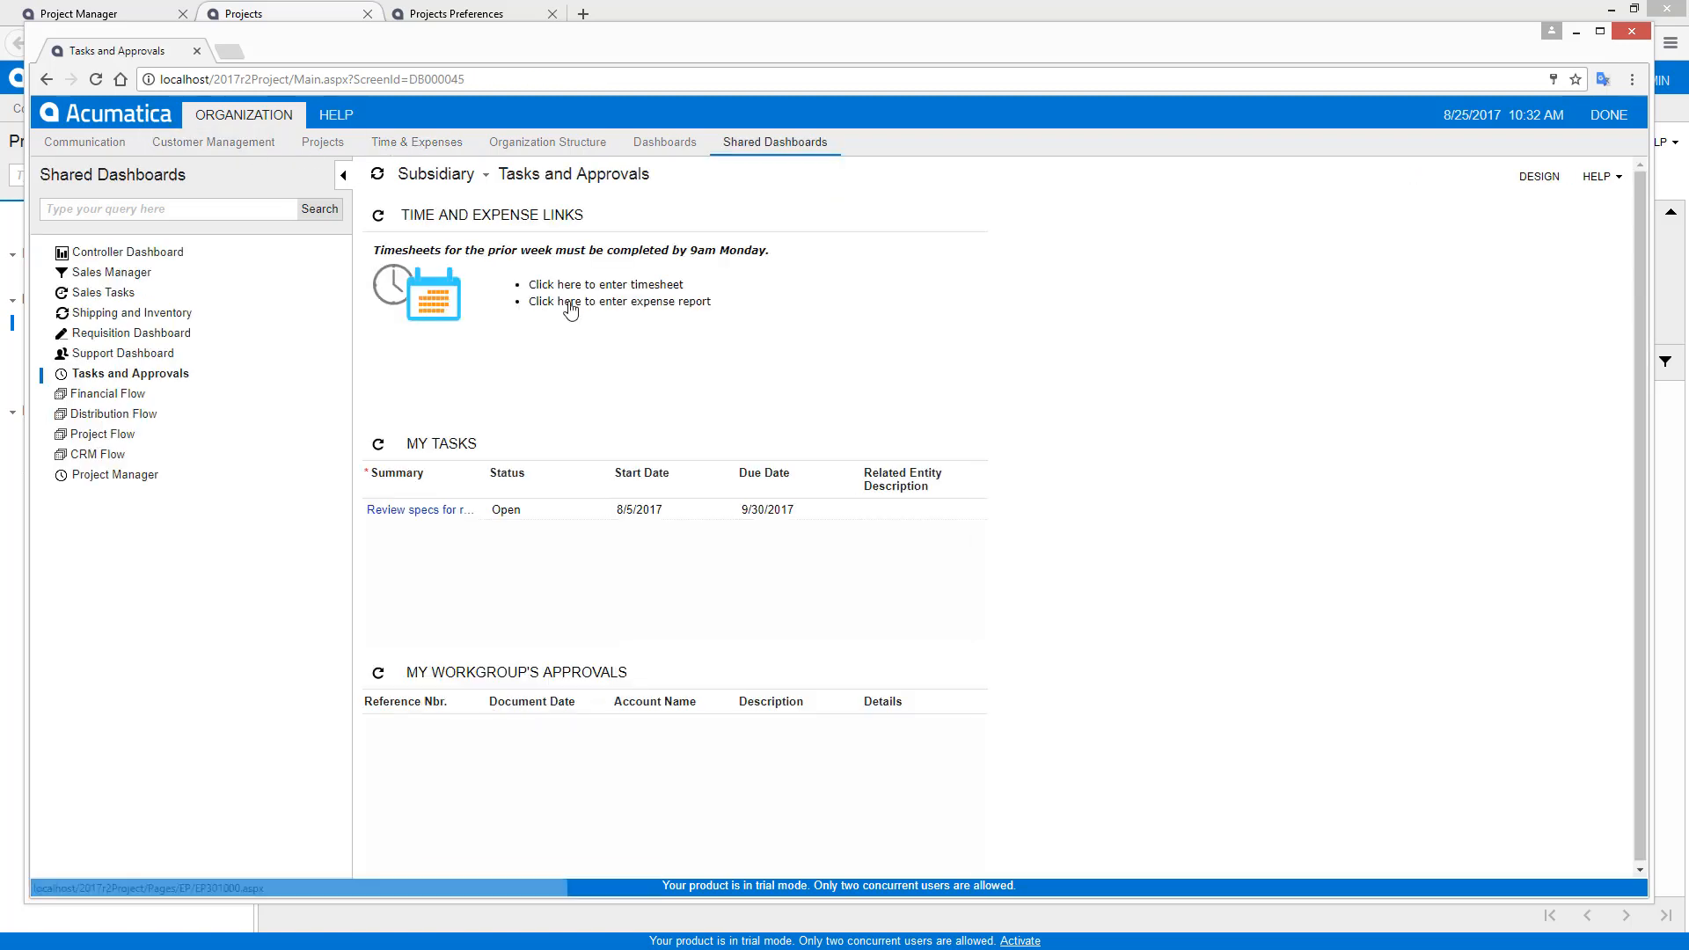
# Step: Start a new expense claim from the dashboard with the description "expenses for PROFORMA2 project"
pyautogui.click(565, 309)
pyautogui.press('Tab')
pyautogui.press('Tab')
pyautogui.write('expenses for PROFORMA2 project')
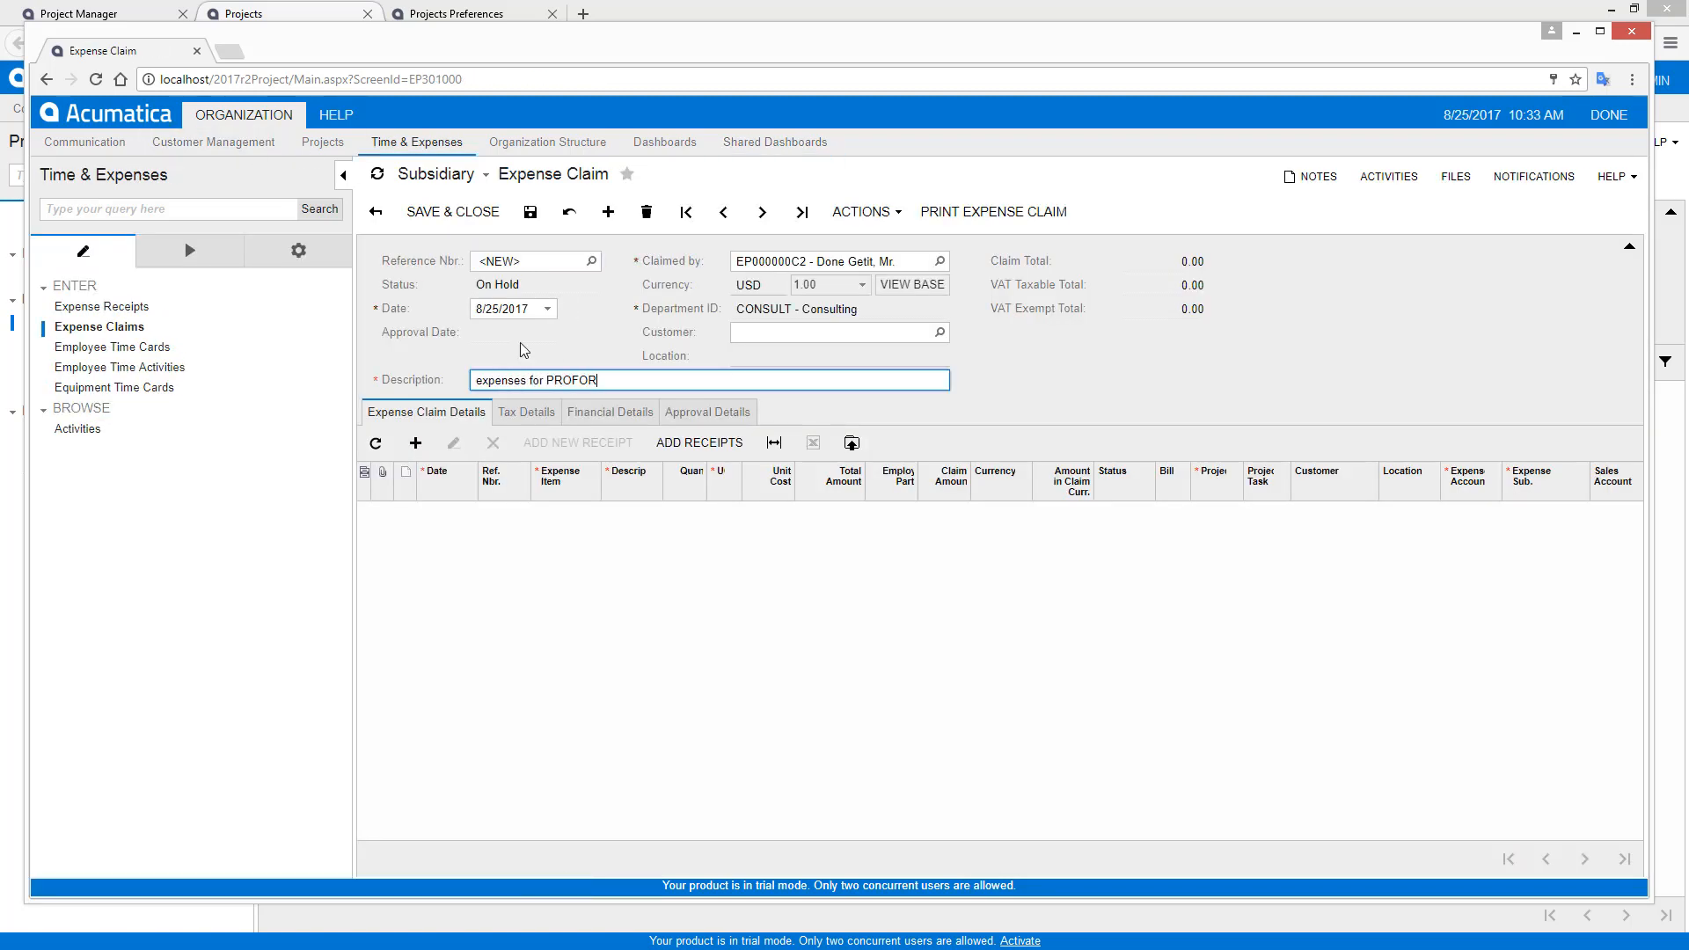
# Step: Add an expense line for item ACCOMODATE with description "Biltmore Hotel" and a unit cost of 500
pyautogui.click(415, 442)
pyautogui.press('Tab')
pyautogui.press('Tab')
pyautogui.write('ACCOMODATE')
pyautogui.press('Tab')
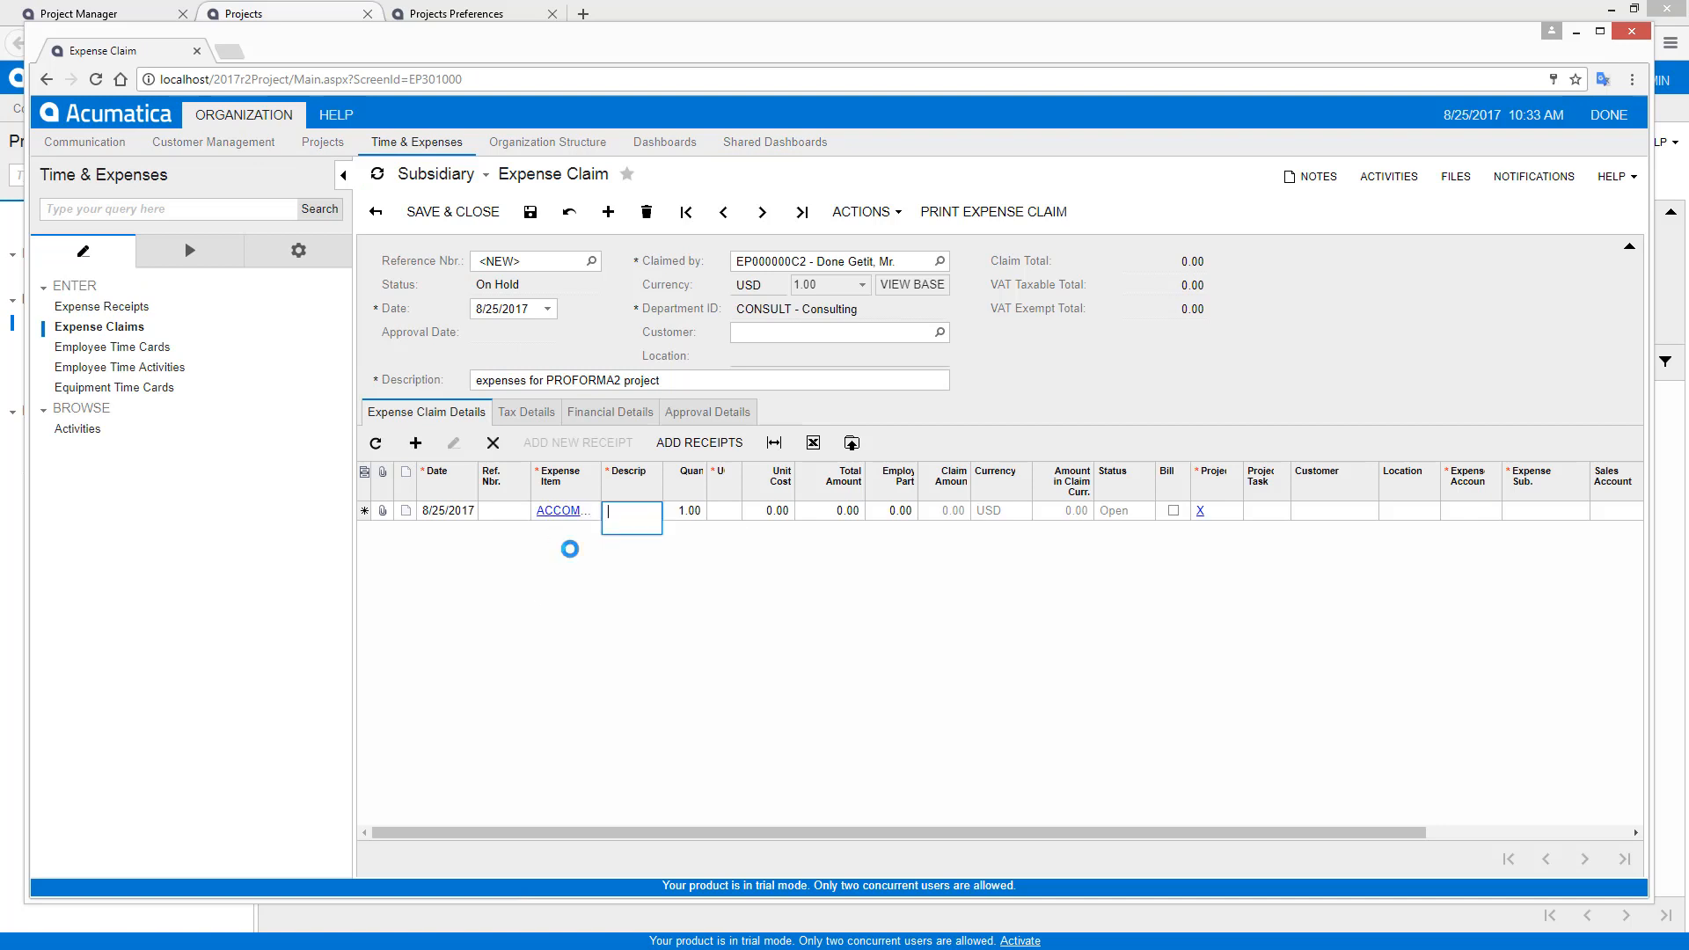
pyautogui.write('Biltmore')
pyautogui.press('Tab')
pyautogui.press('Tab')
pyautogui.press('Tab')
pyautogui.write('500')
# Step: Mark the expense line billable to project PROFORMA2, task 01, and save and submit the claim
pyautogui.press('Tab')
pyautogui.press('Tab')
pyautogui.press('Tab')
pyautogui.press('space')
pyautogui.press('Tab')
pyautogui.write('PROFORMA2')
pyautogui.press('Tab')
pyautogui.write('01')
pyautogui.press('Tab')
pyautogui.click(530, 214)
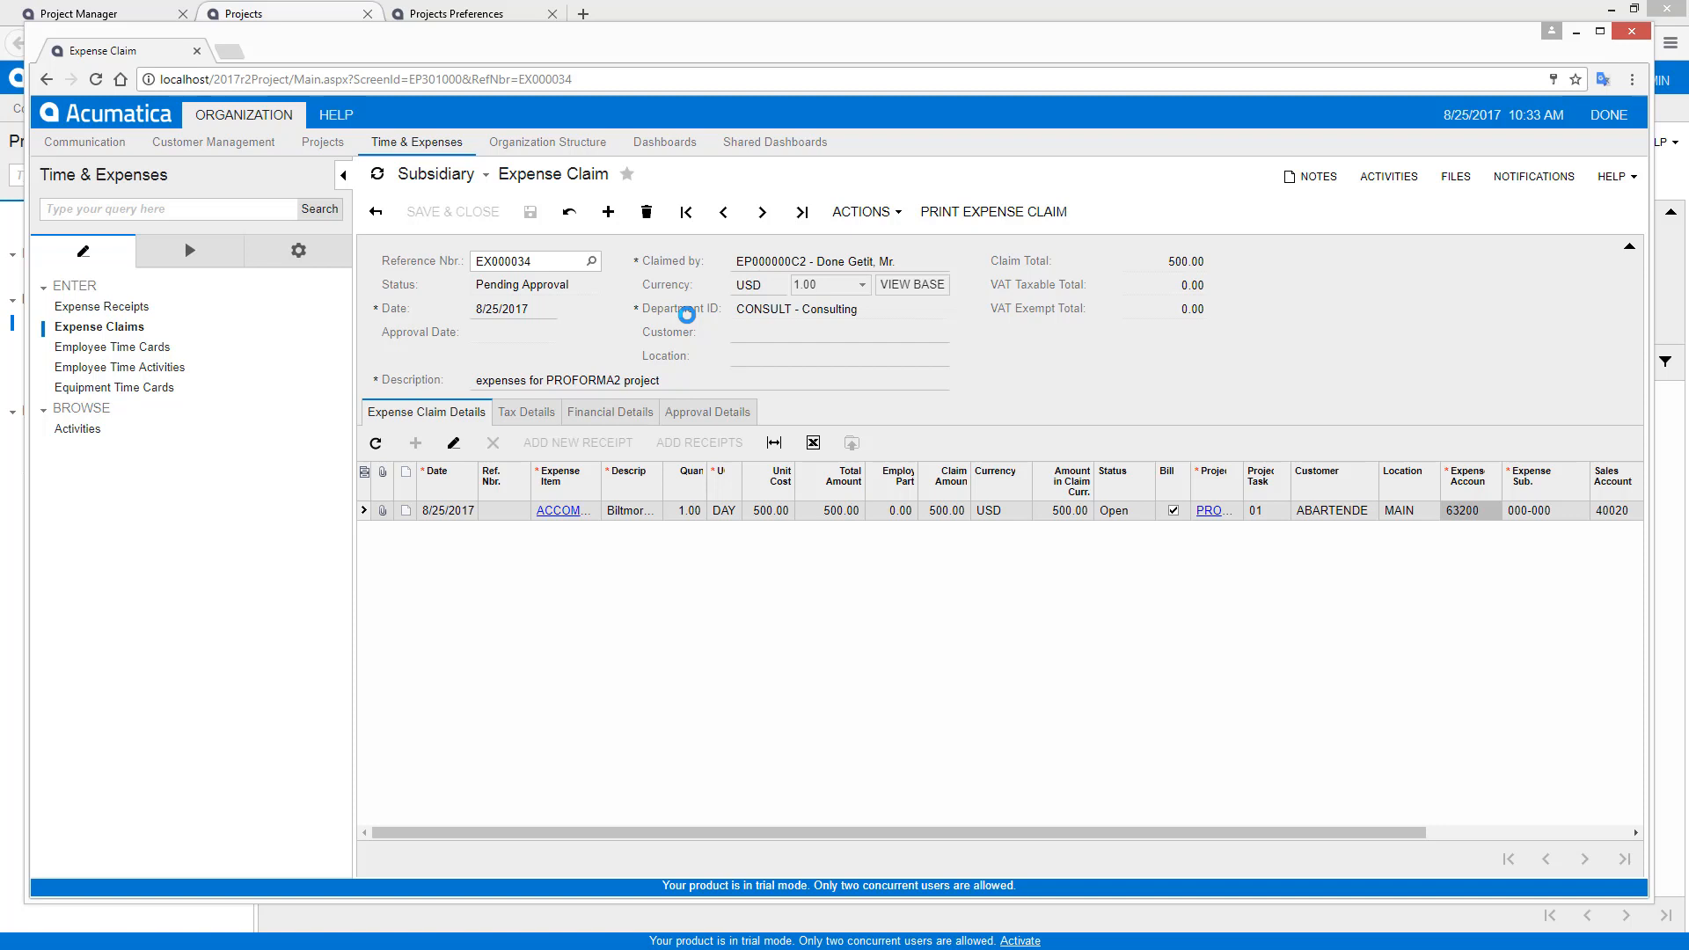
# Step: Sign out of the employee's account and sign in with the approver's username
pyautogui.click(1603, 123)
pyautogui.write('andrews')
pyautogui.press('Return')
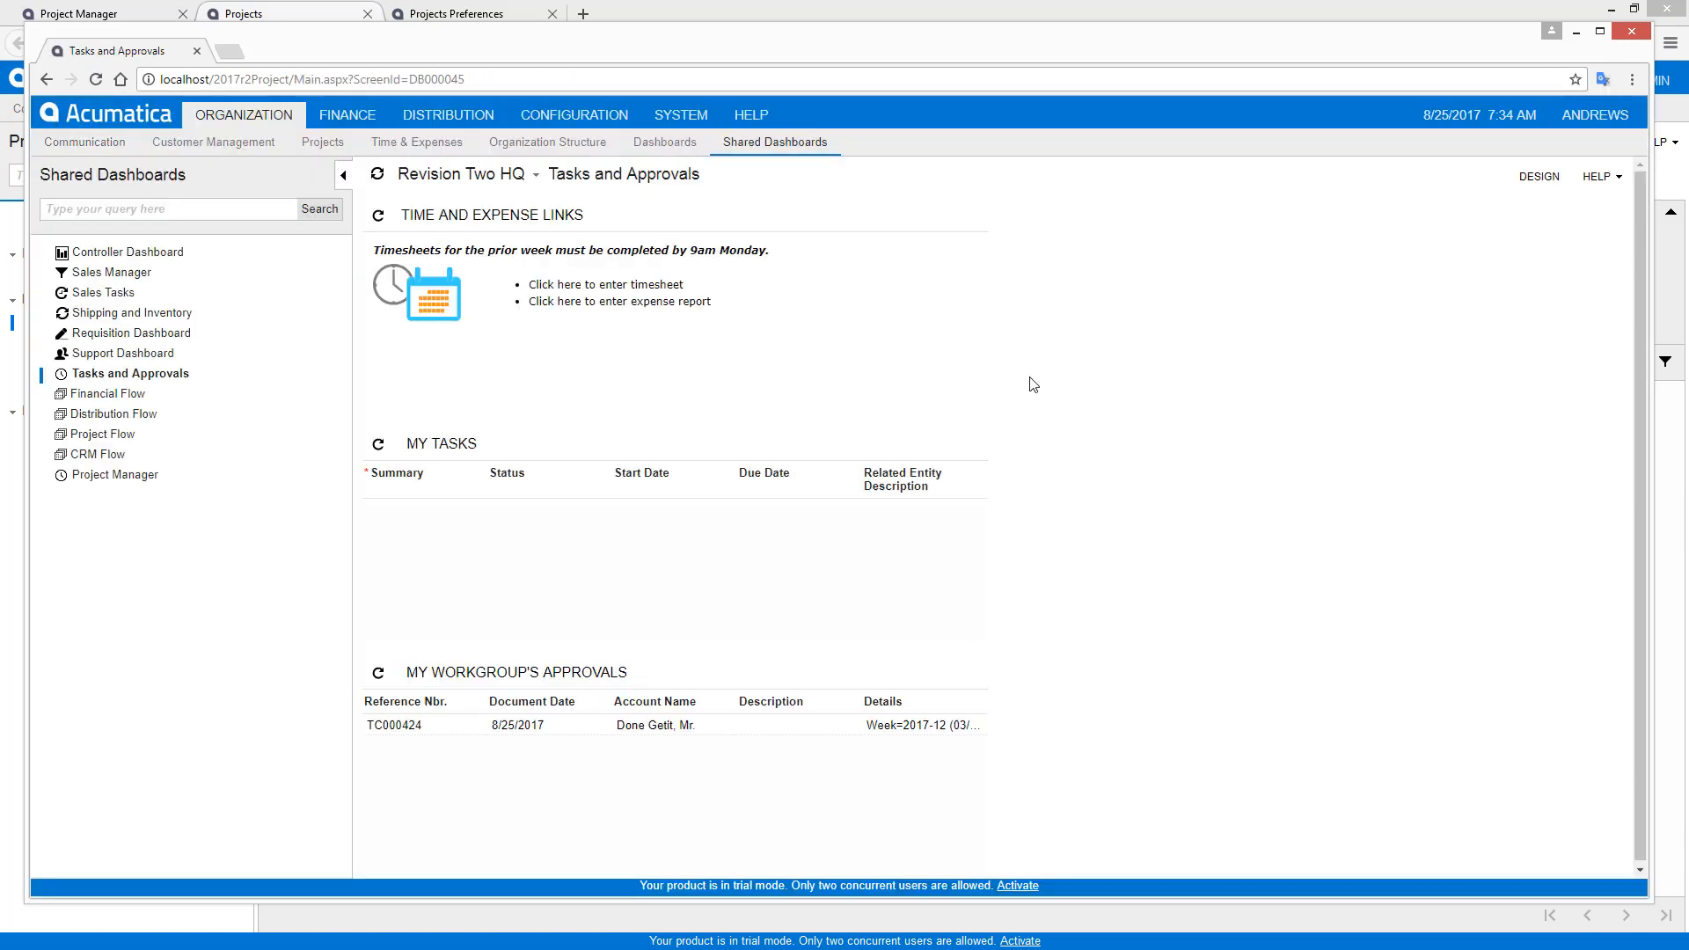
# Step: Open the pending time card from the workgroup's approvals, then approve and release it
pyautogui.click(520, 685)
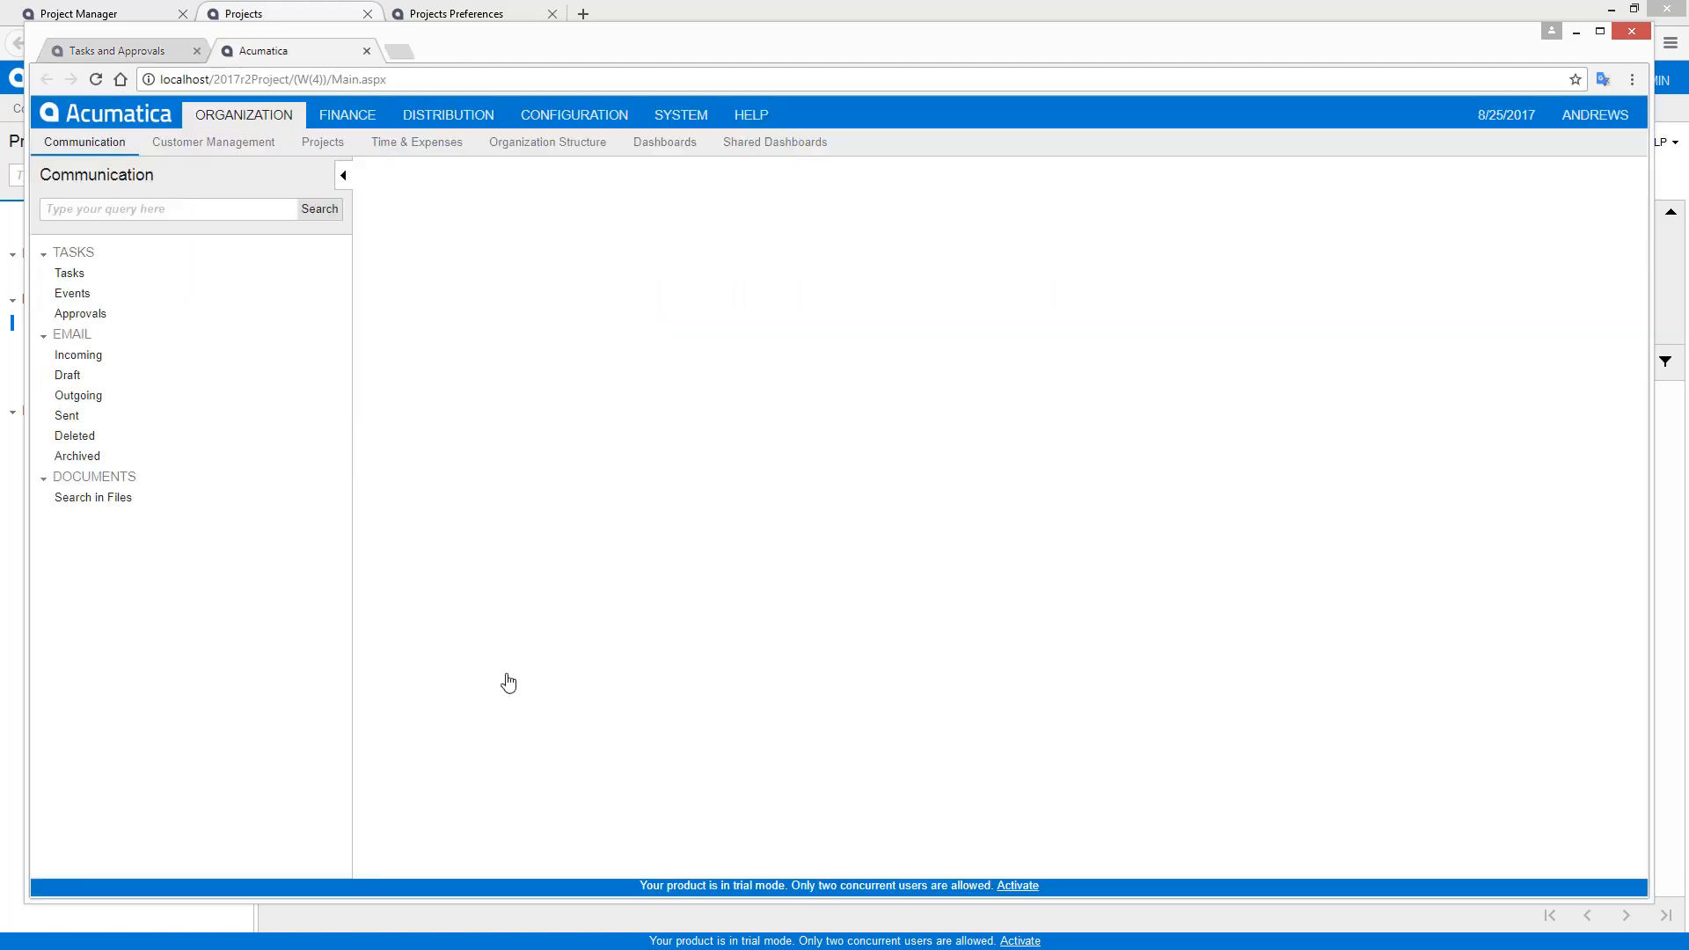
pyautogui.click(464, 310)
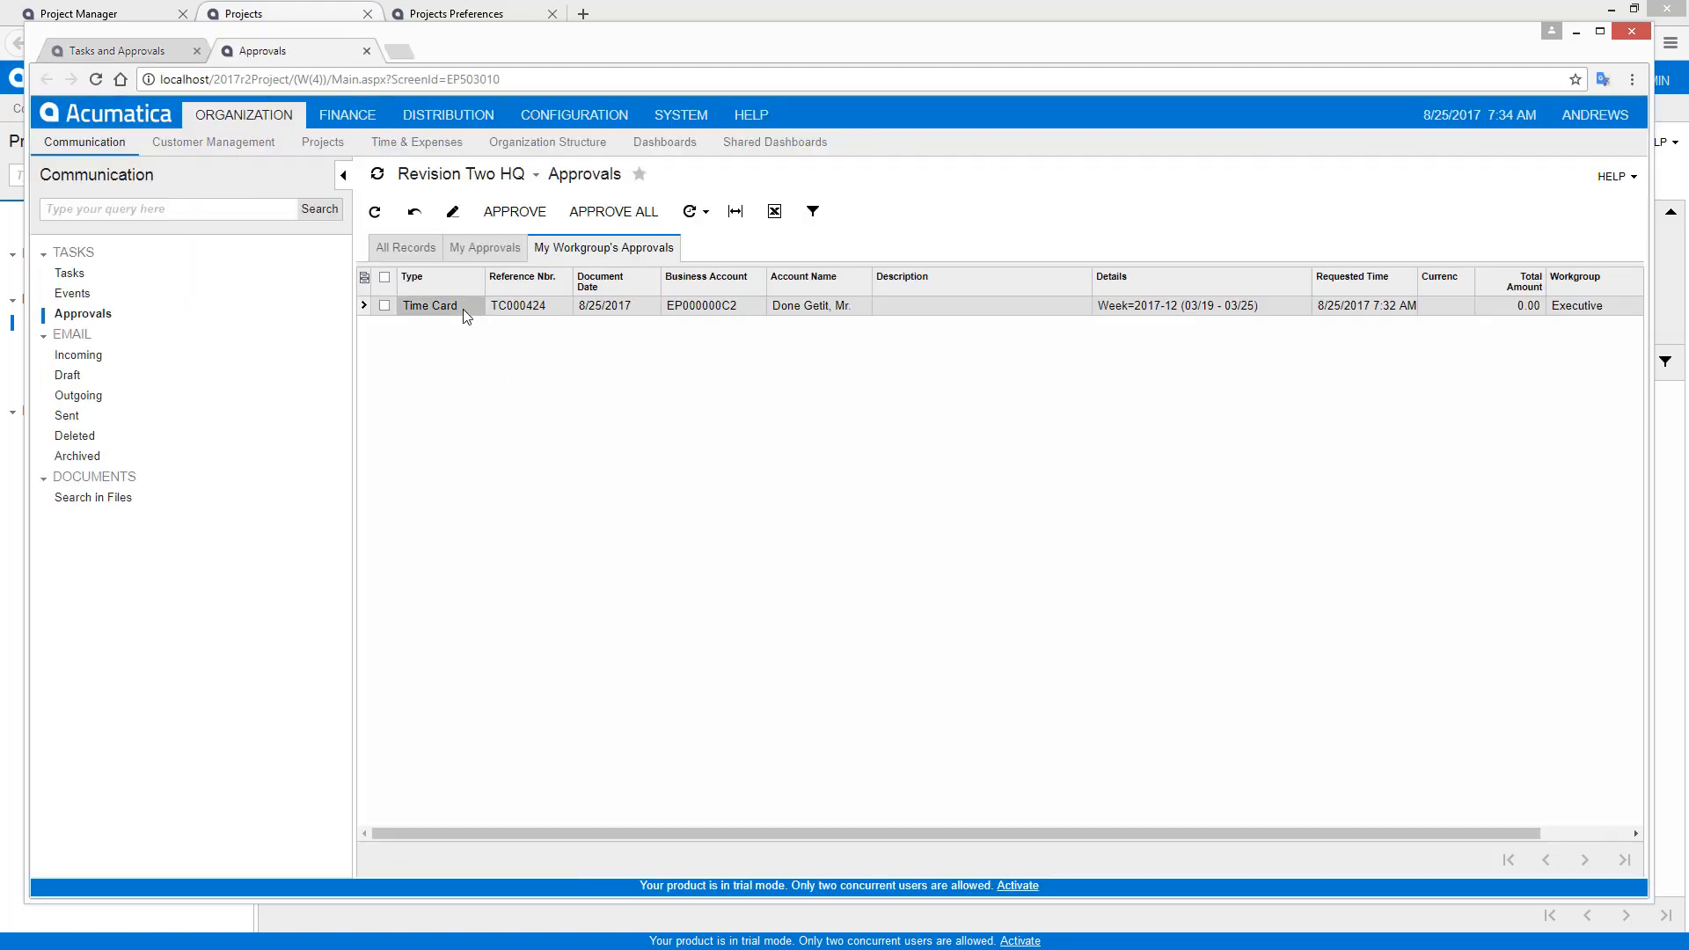
pyautogui.click(866, 212)
pyautogui.click(862, 265)
pyautogui.click(846, 214)
pyautogui.click(865, 242)
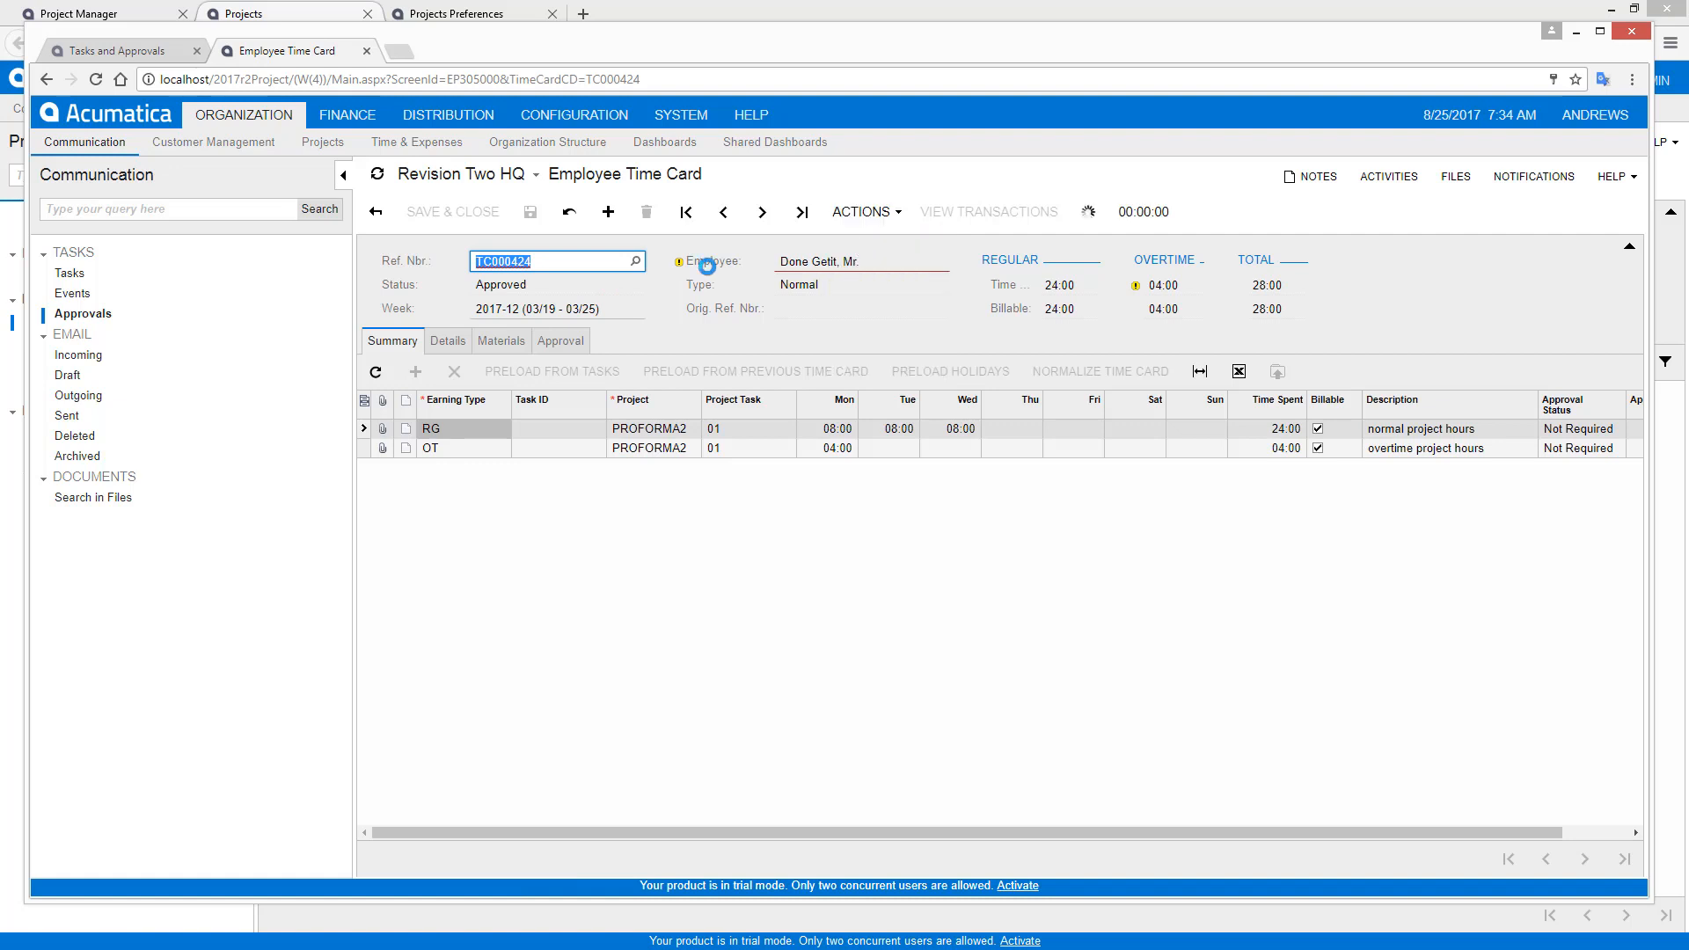
# Step: Open the pending expense claim from the approvals list, then approve and release it
pyautogui.click(141, 315)
pyautogui.click(454, 316)
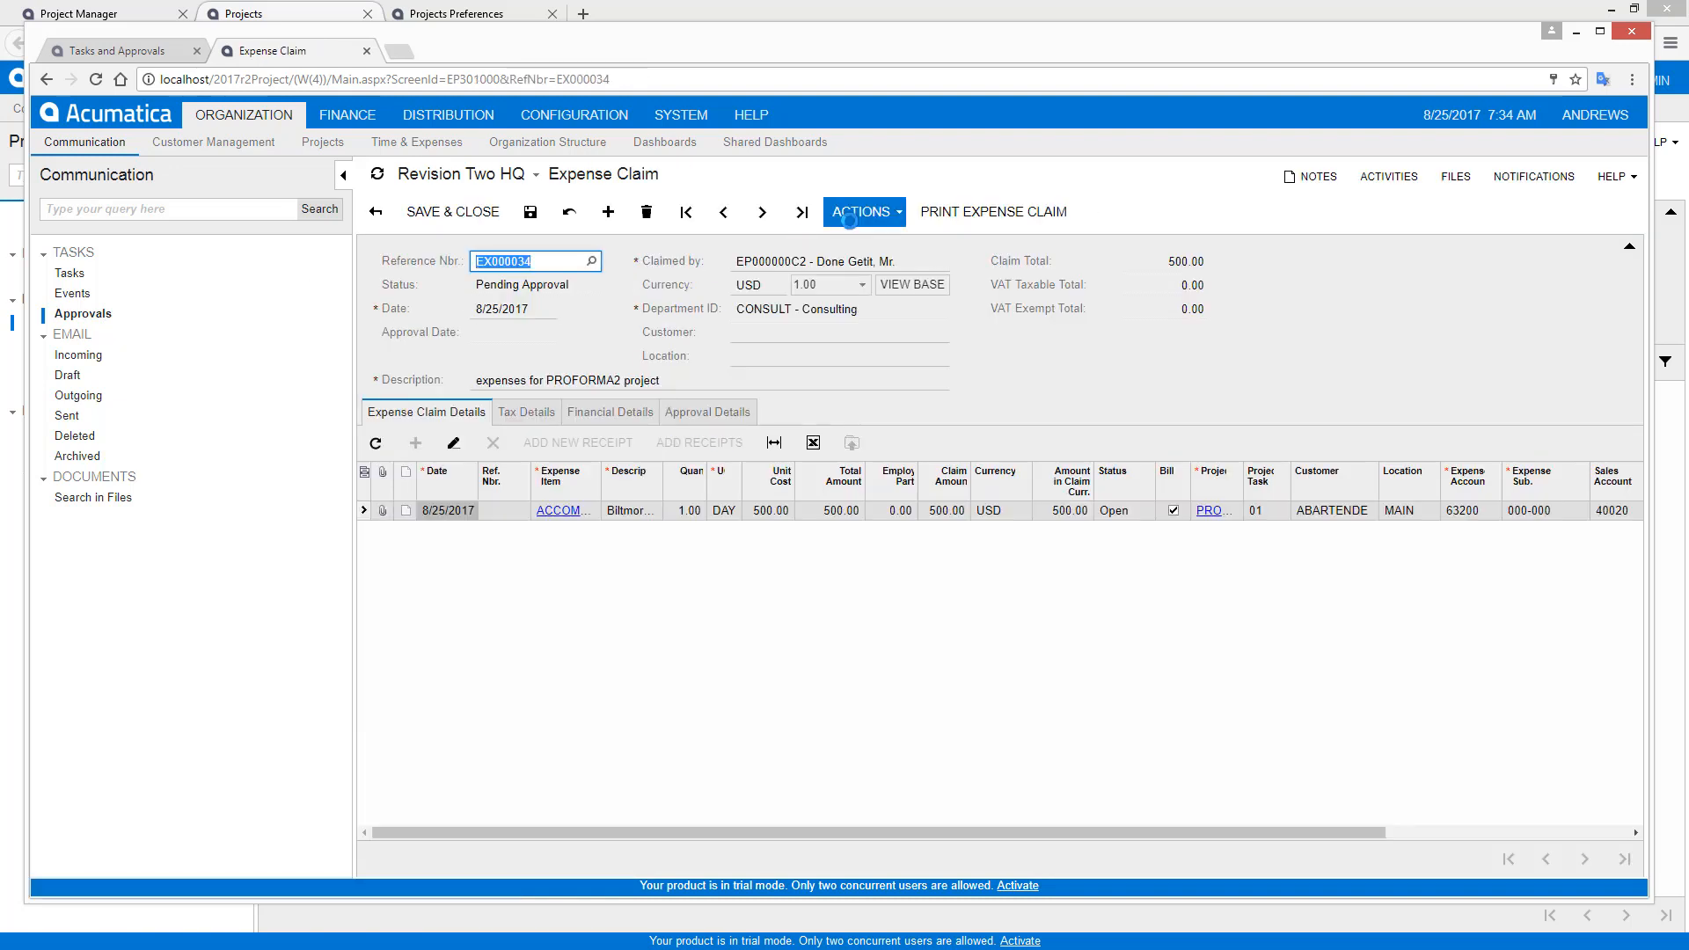
pyautogui.click(880, 215)
pyautogui.click(879, 246)
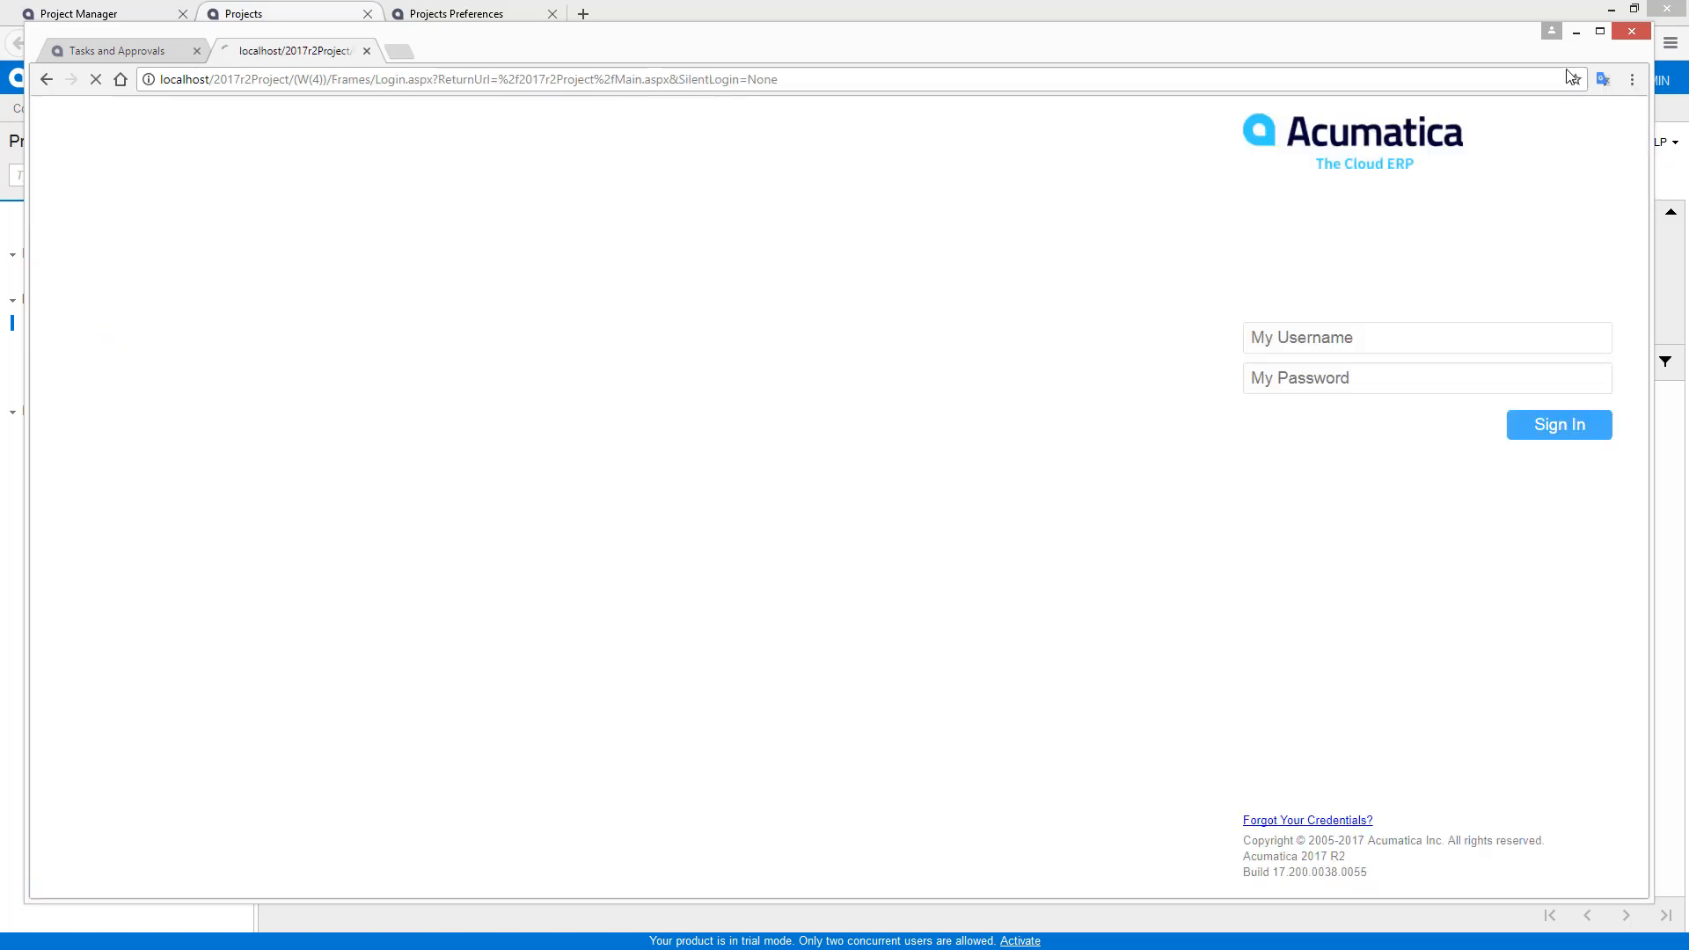
# Step: Return to the administrator's browser session and run project billing for PROFORMA2
pyautogui.click(1576, 31)
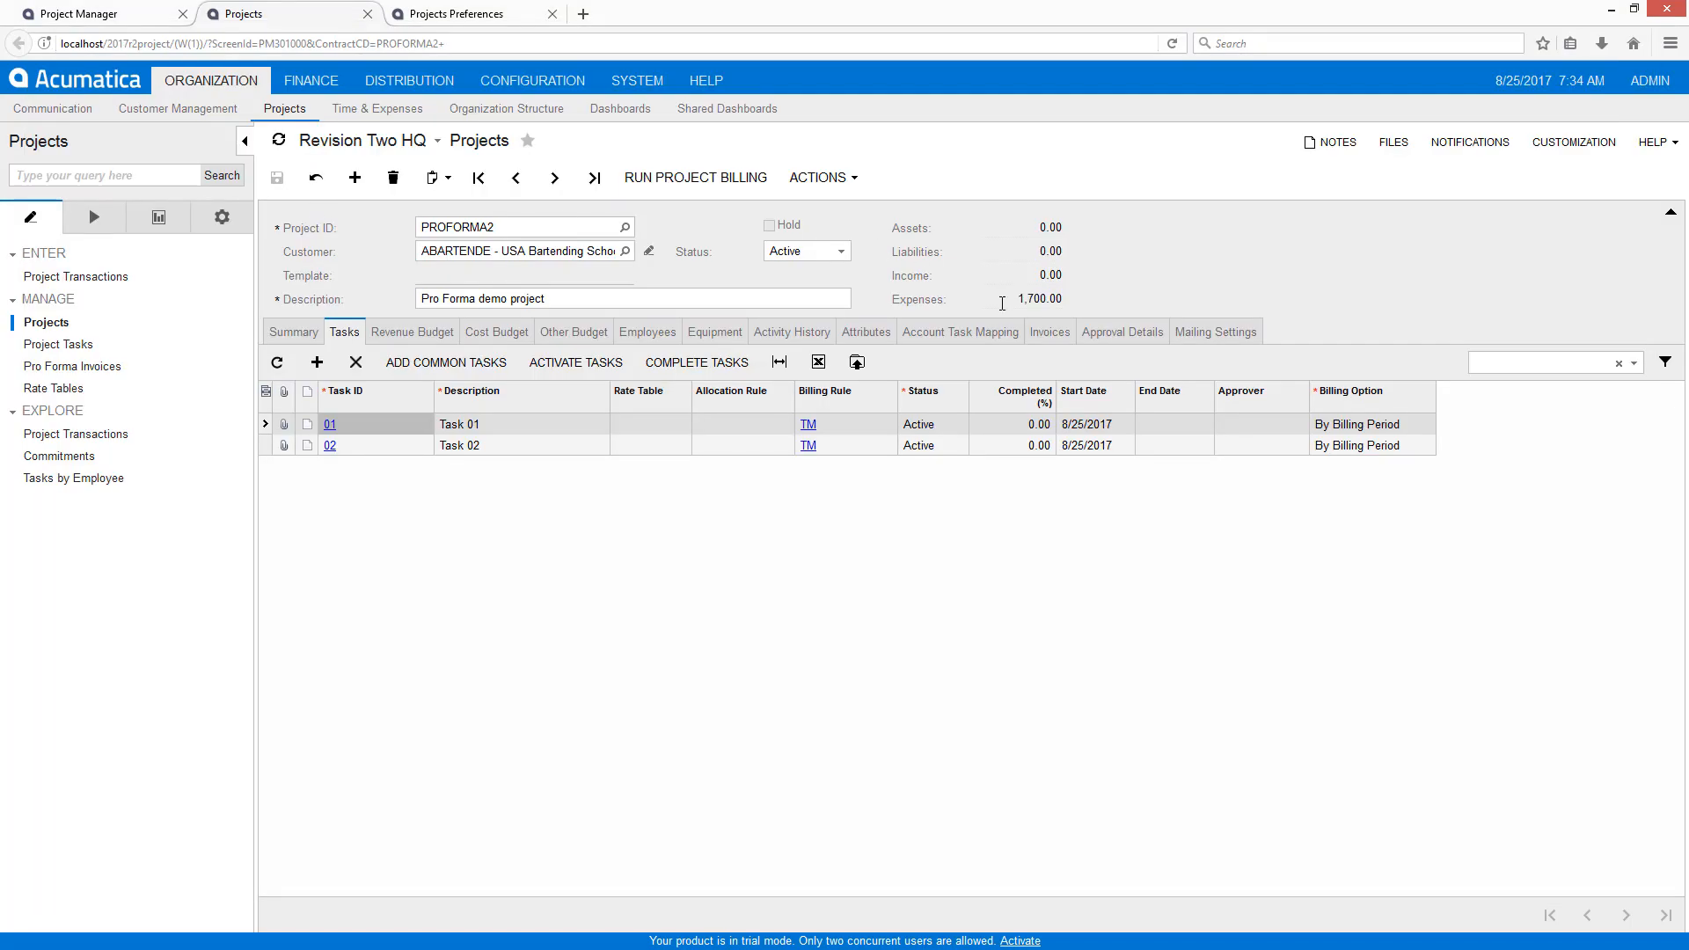
pyautogui.click(674, 177)
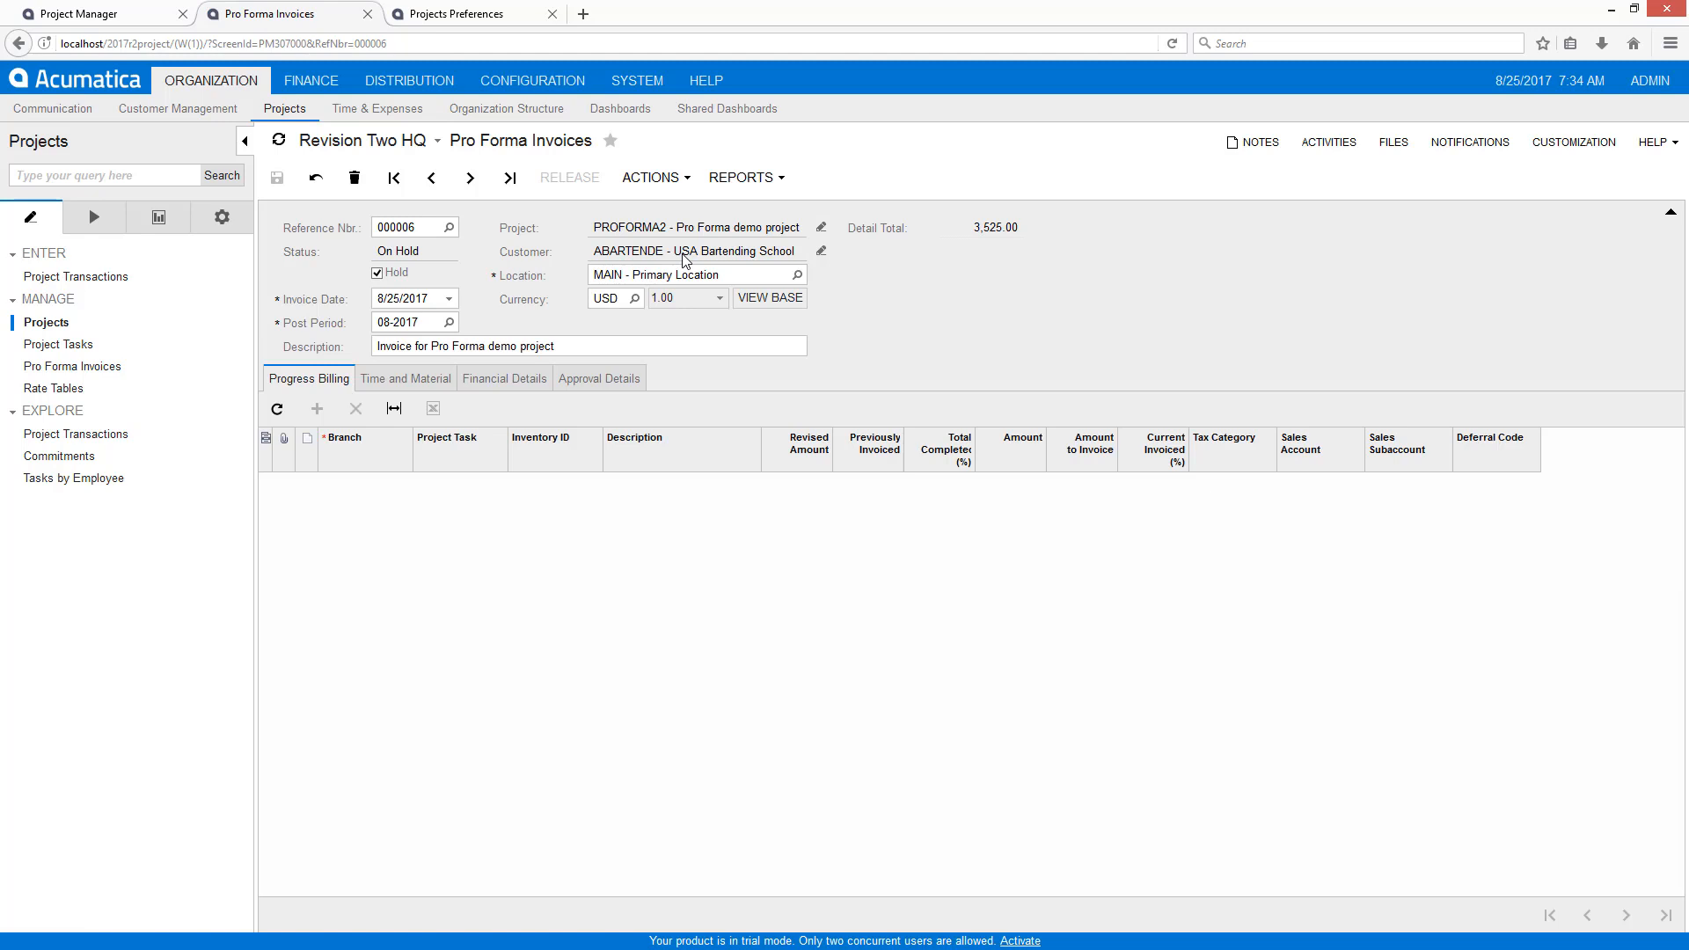
# Step: Remove the 3/22/2017 transaction from the details of the pro forma invoice's "normal project hours" line
pyautogui.click(403, 379)
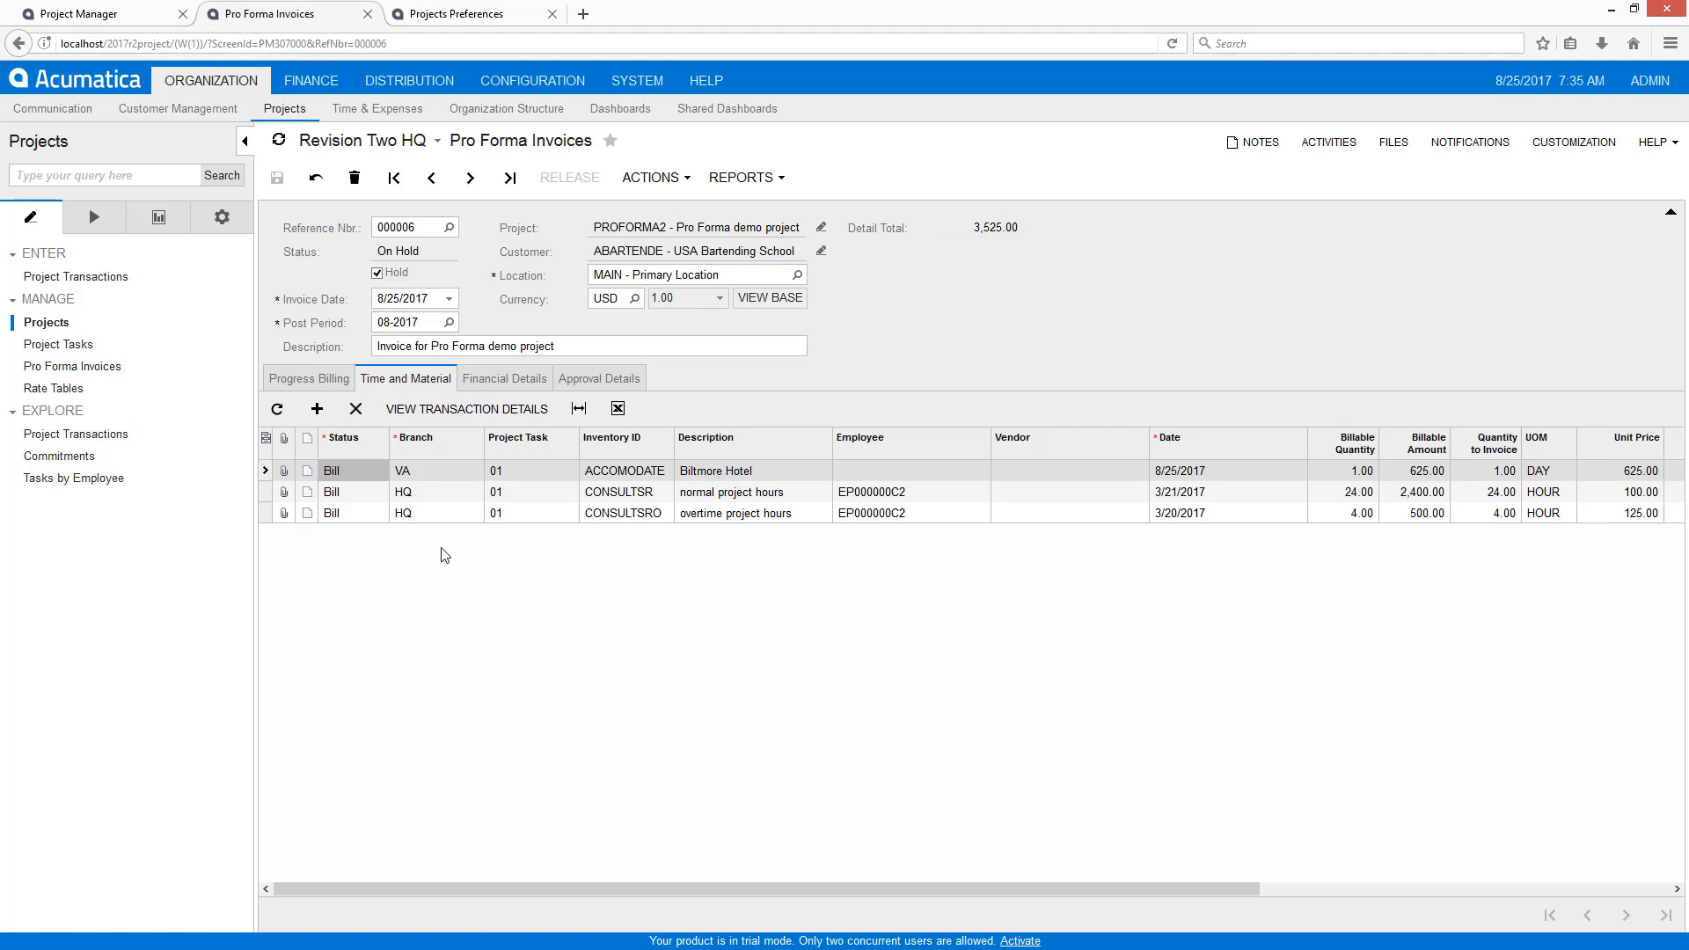
pyautogui.click(446, 494)
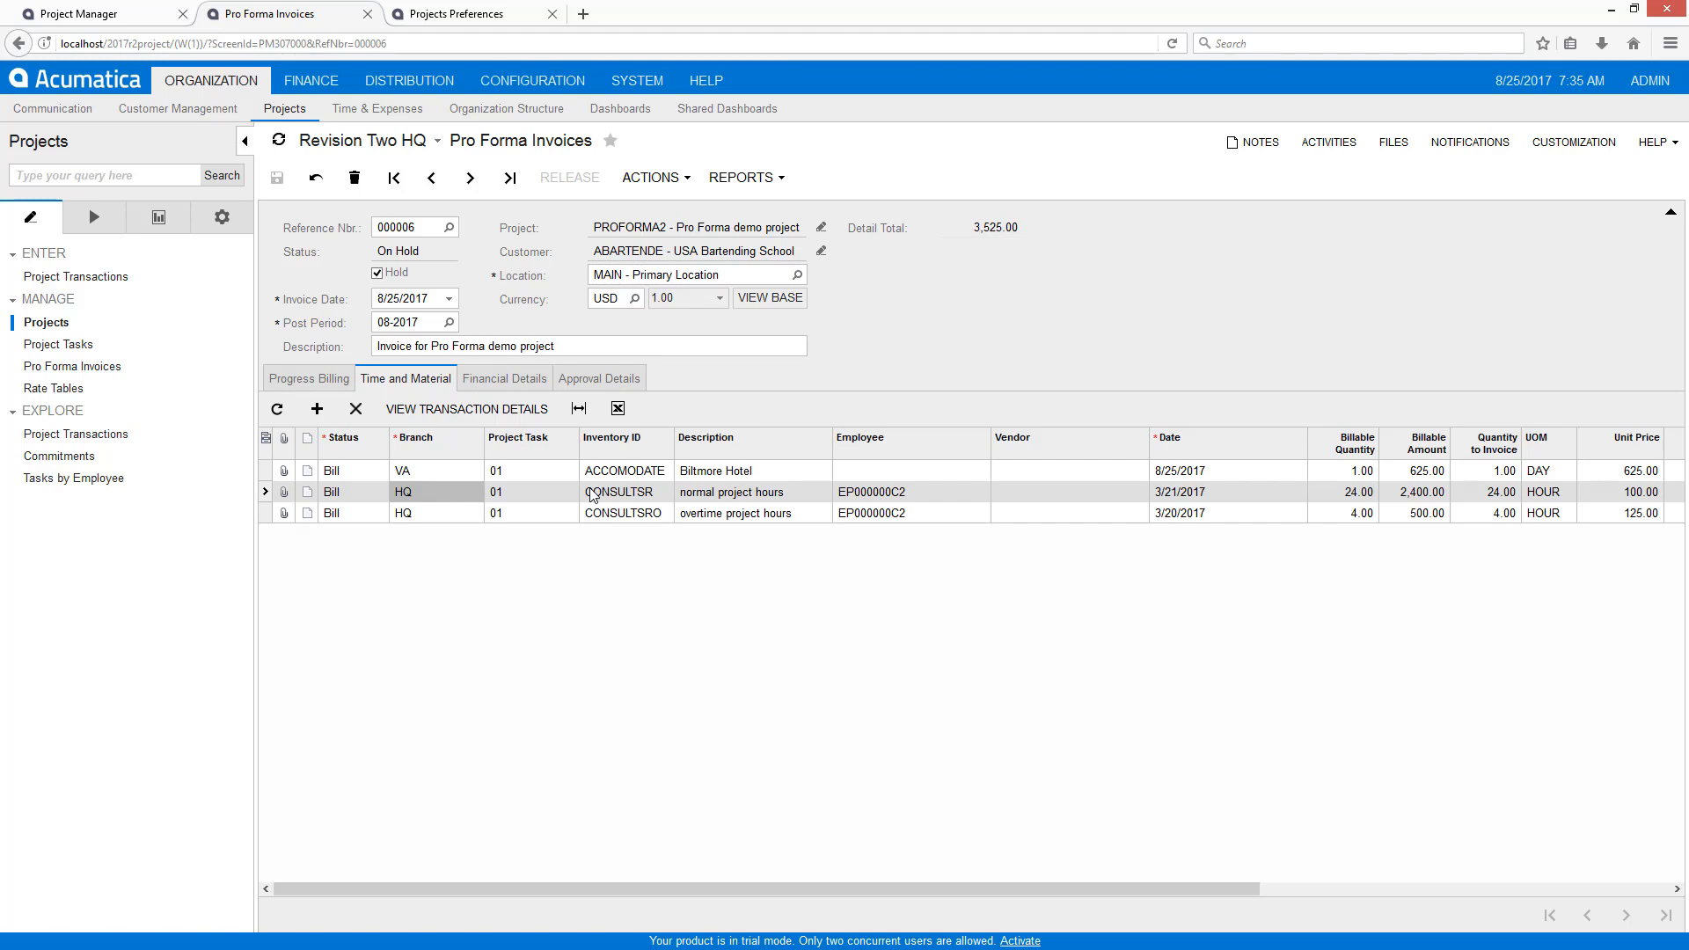
pyautogui.click(446, 414)
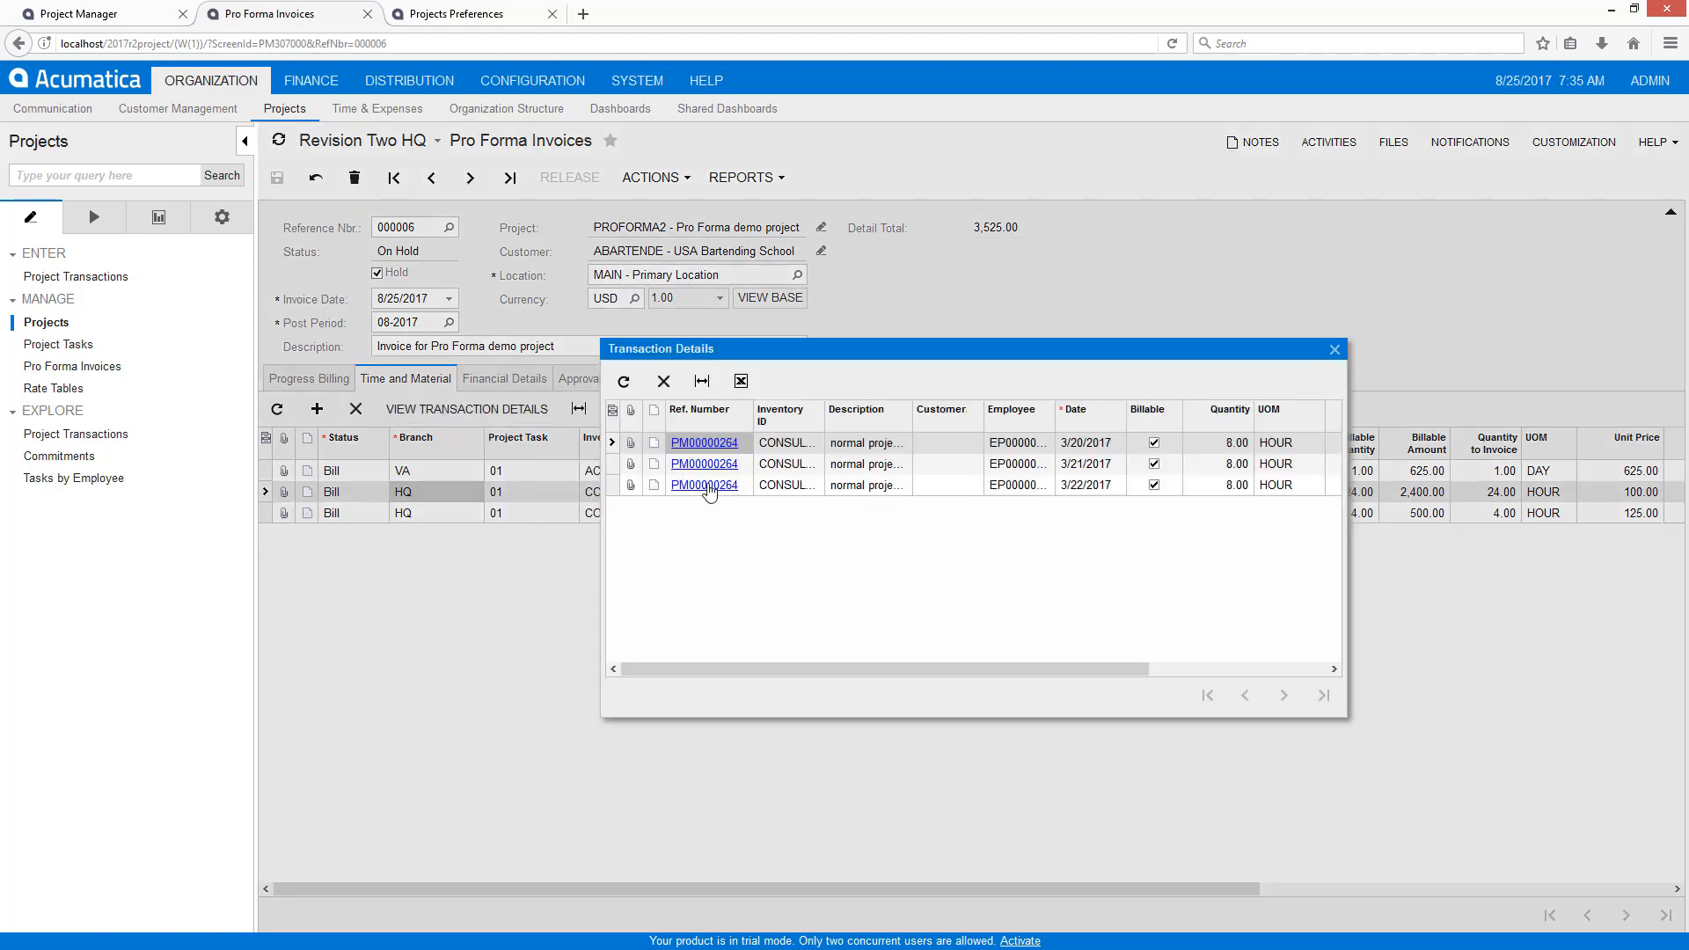
pyautogui.click(768, 492)
pyautogui.click(664, 381)
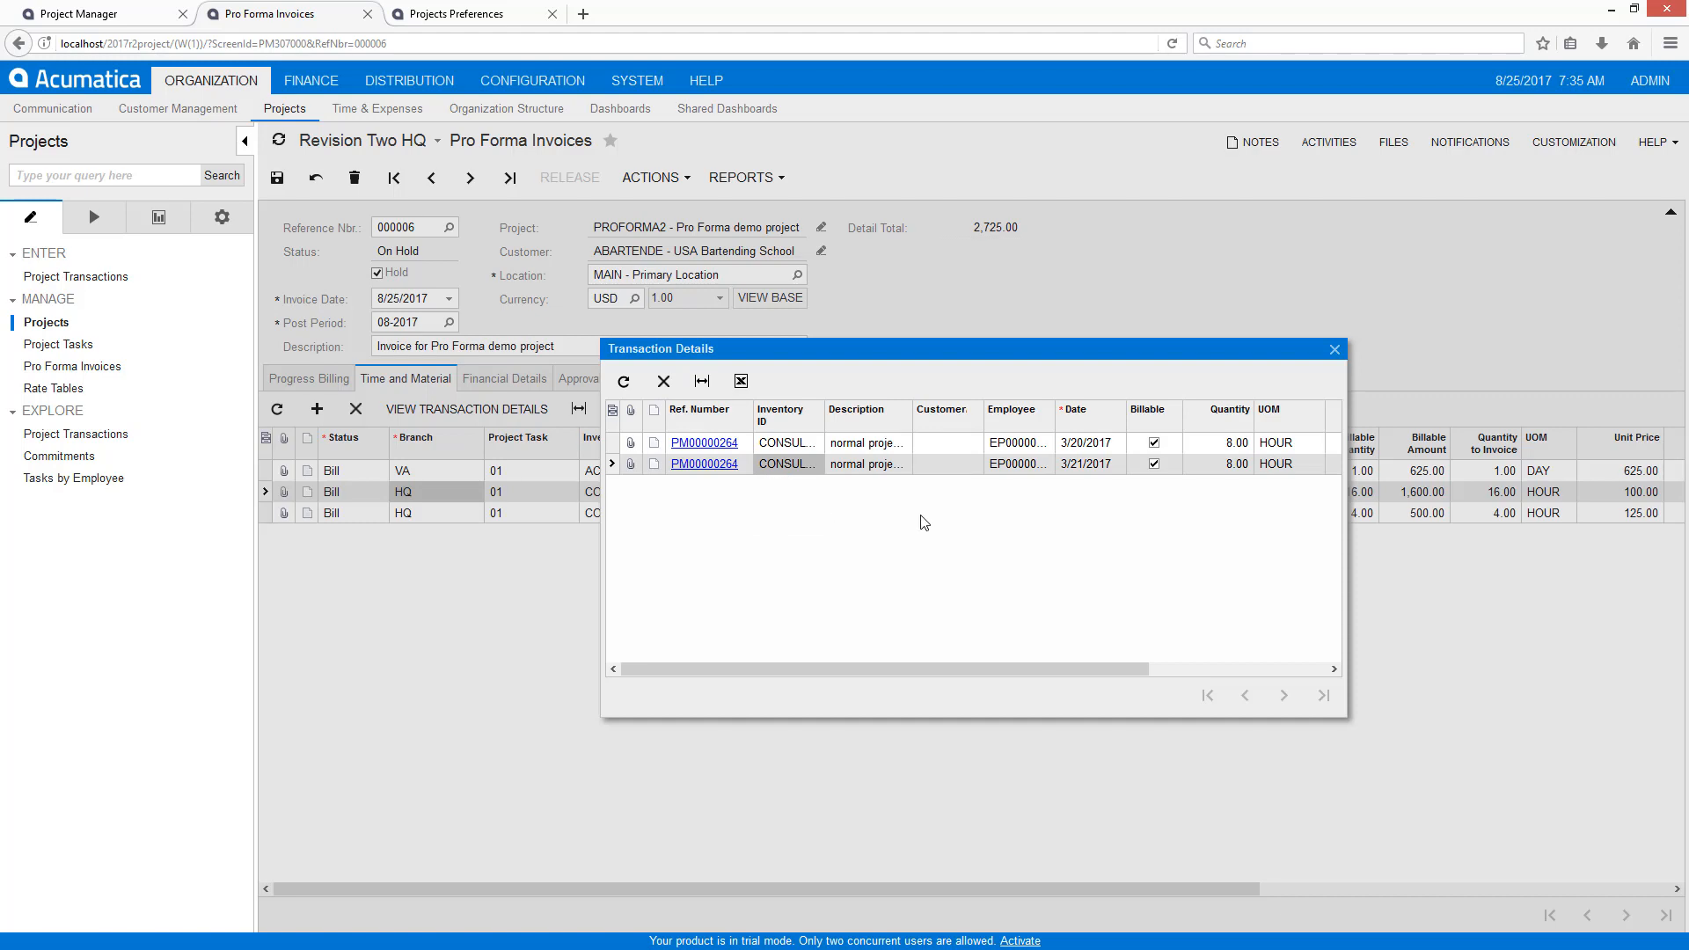
pyautogui.click(1334, 350)
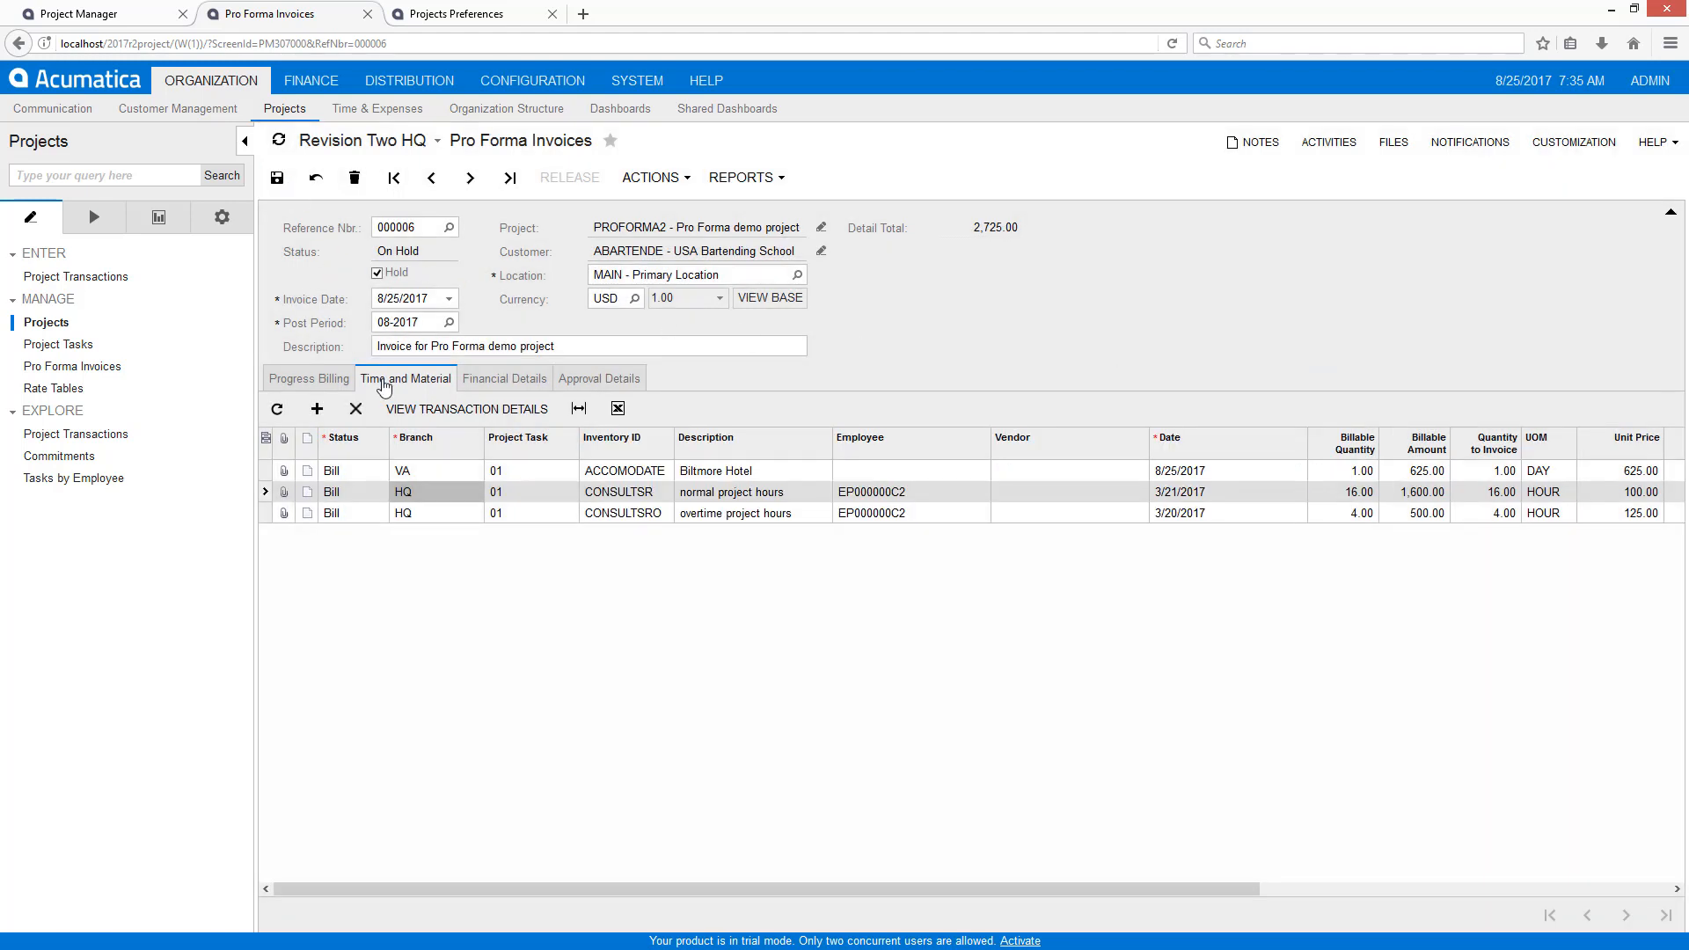
# Step: Set the quantity to invoice to 2 and the amount to 250 on the "overtime project hours" line
pyautogui.click(792, 514)
pyautogui.moveTo(884, 887); pyautogui.dragTo(1307, 885)
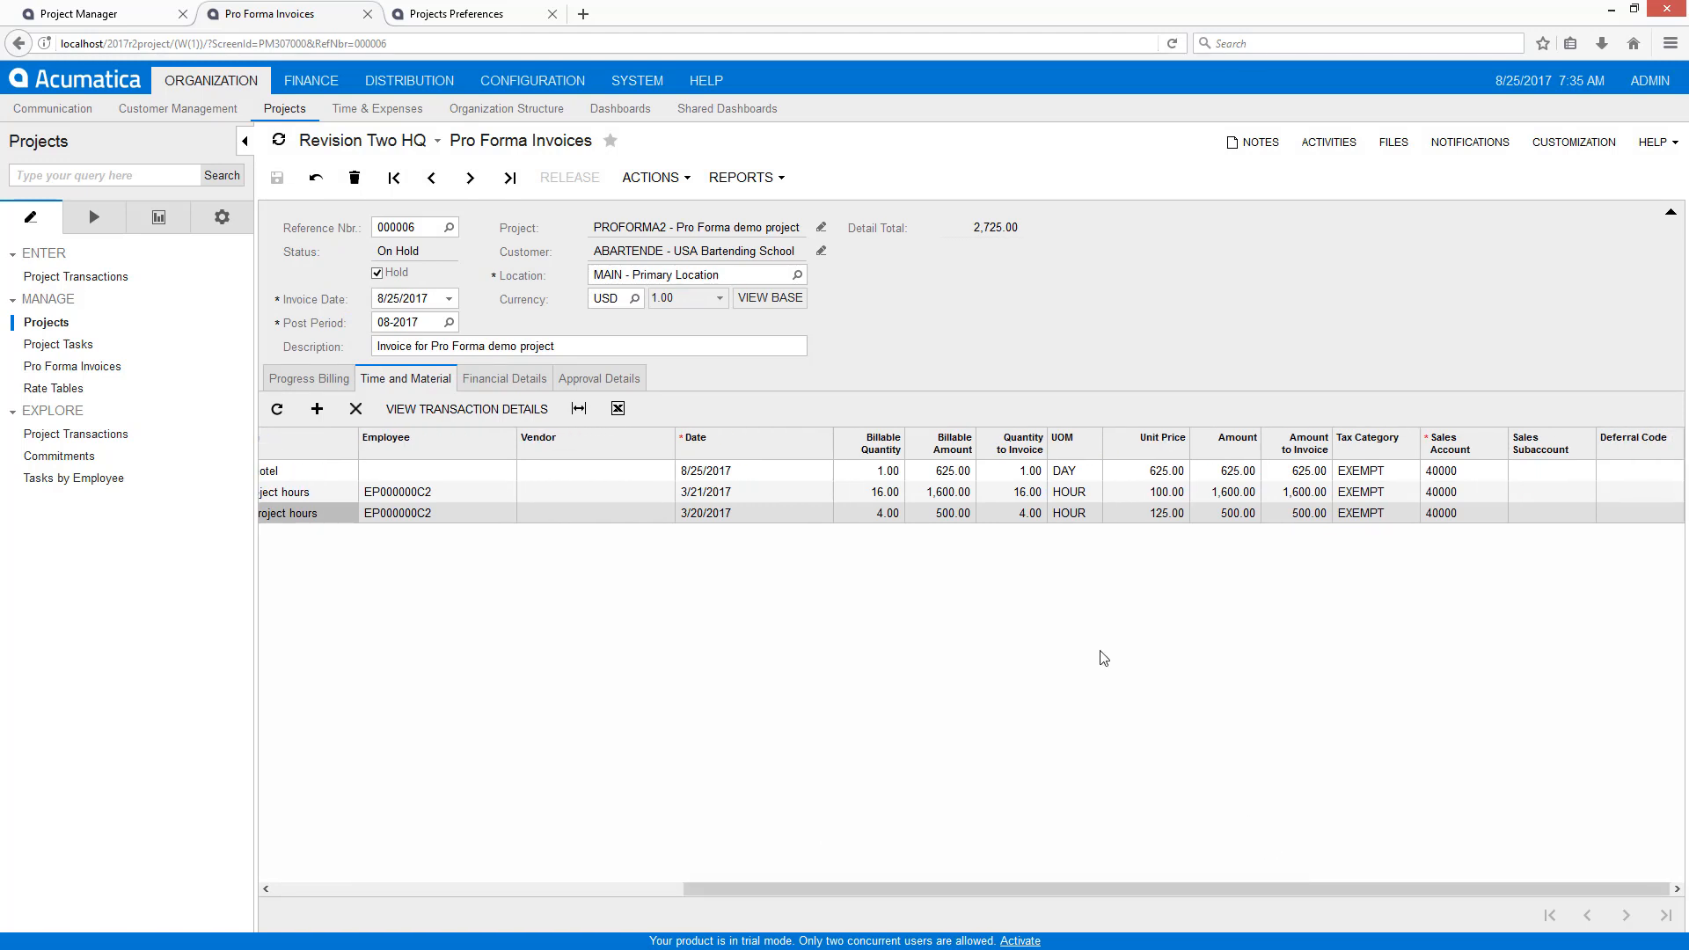
pyautogui.click(1019, 517)
pyautogui.write('2')
pyautogui.press('Tab')
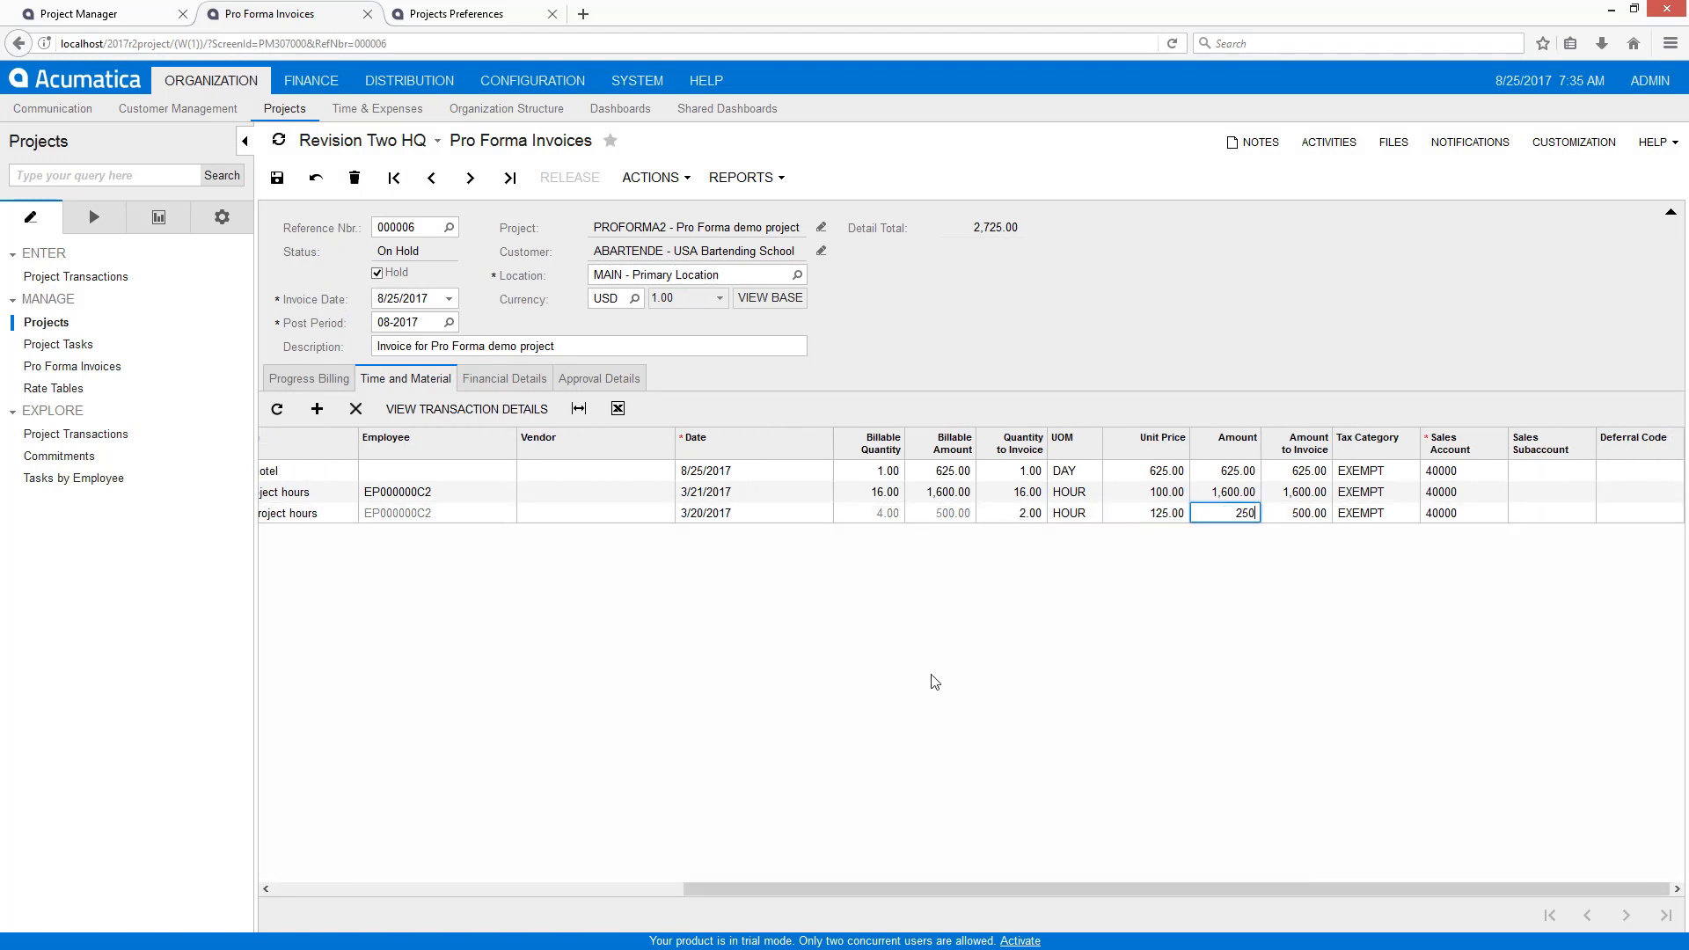
# Step: Set the status of the "overtime project hours" line to Hold Remainder
pyautogui.moveTo(975, 886); pyautogui.dragTo(339, 671)
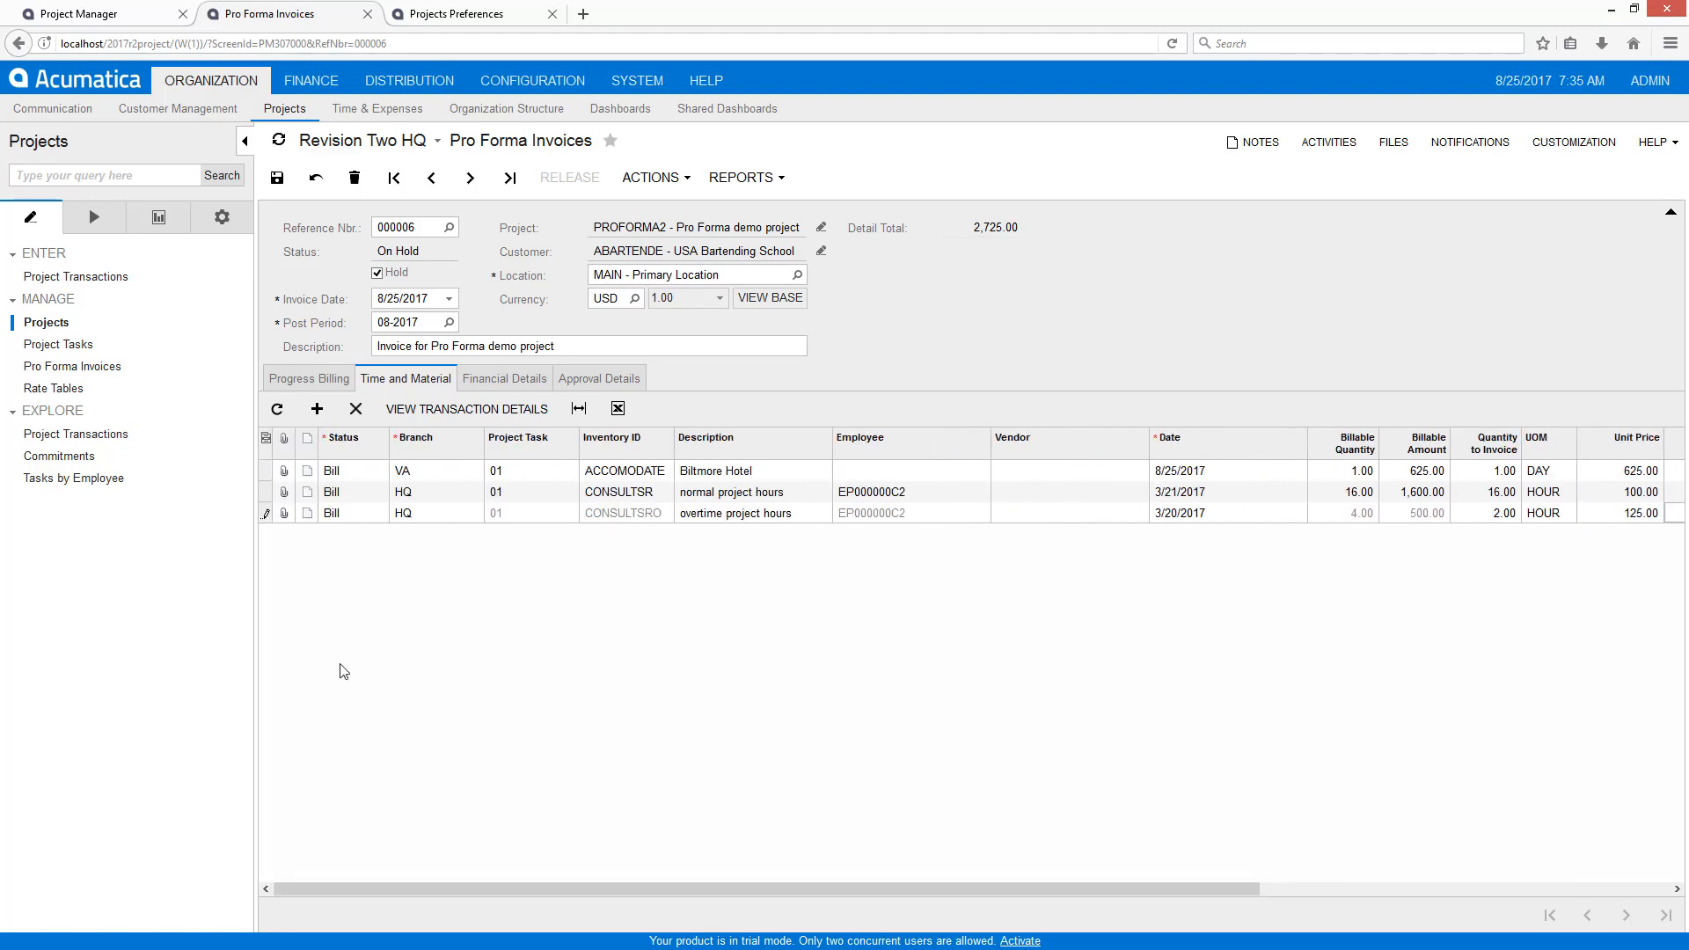
pyautogui.click(349, 513)
pyautogui.click(395, 514)
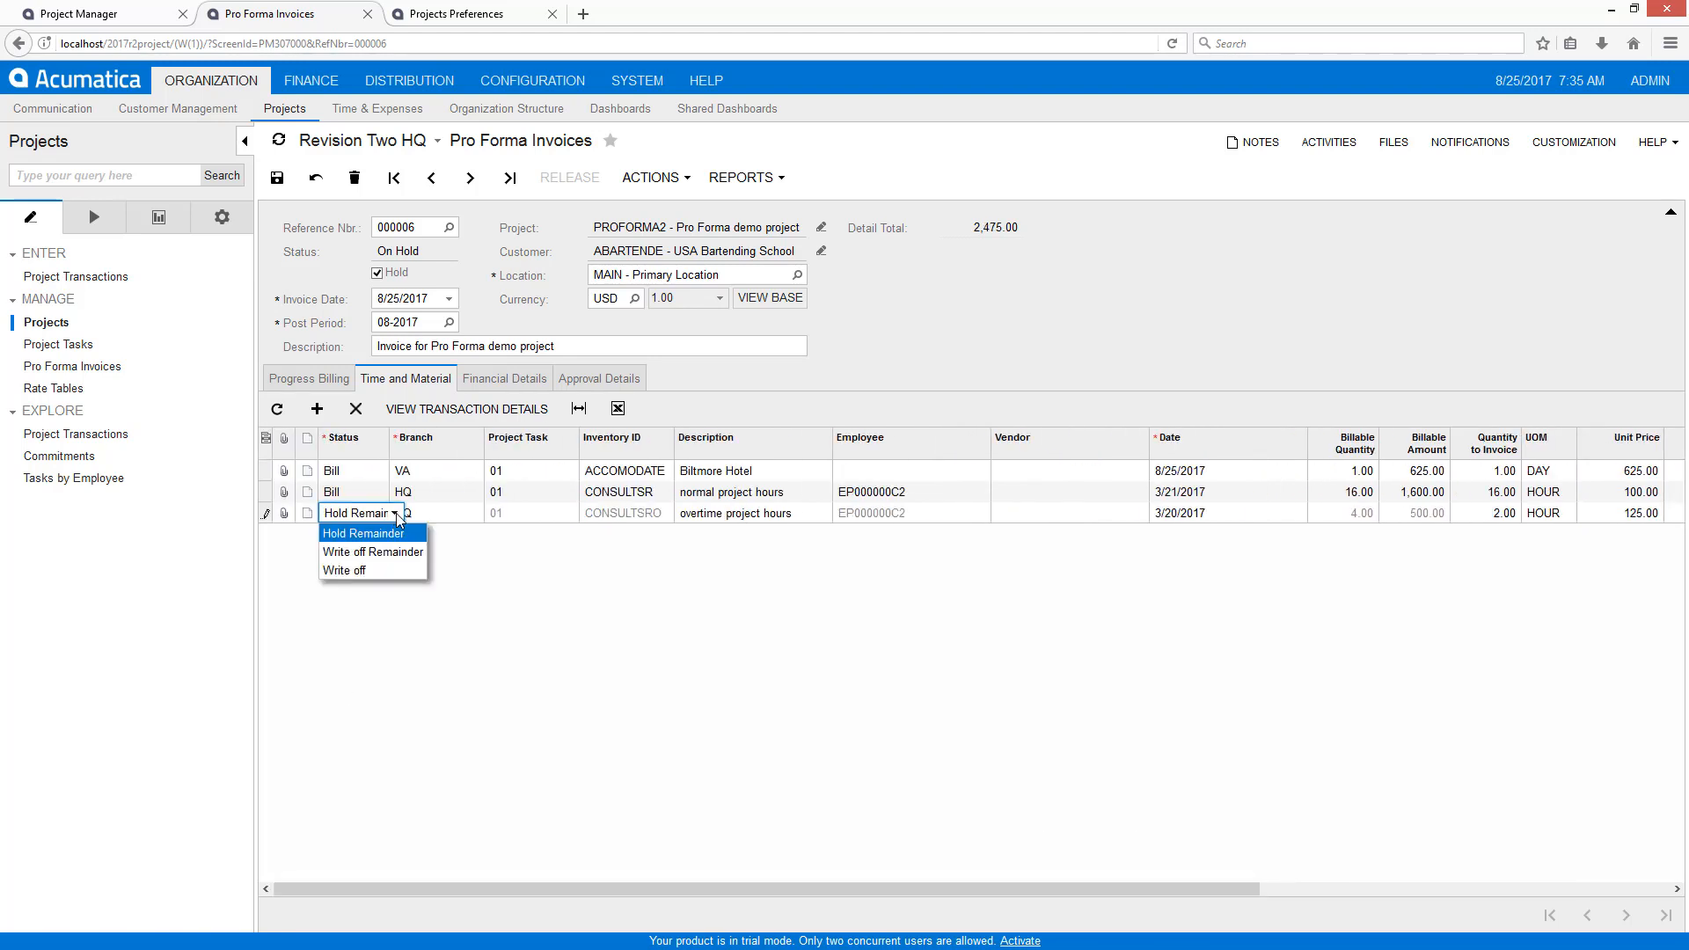
pyautogui.click(371, 535)
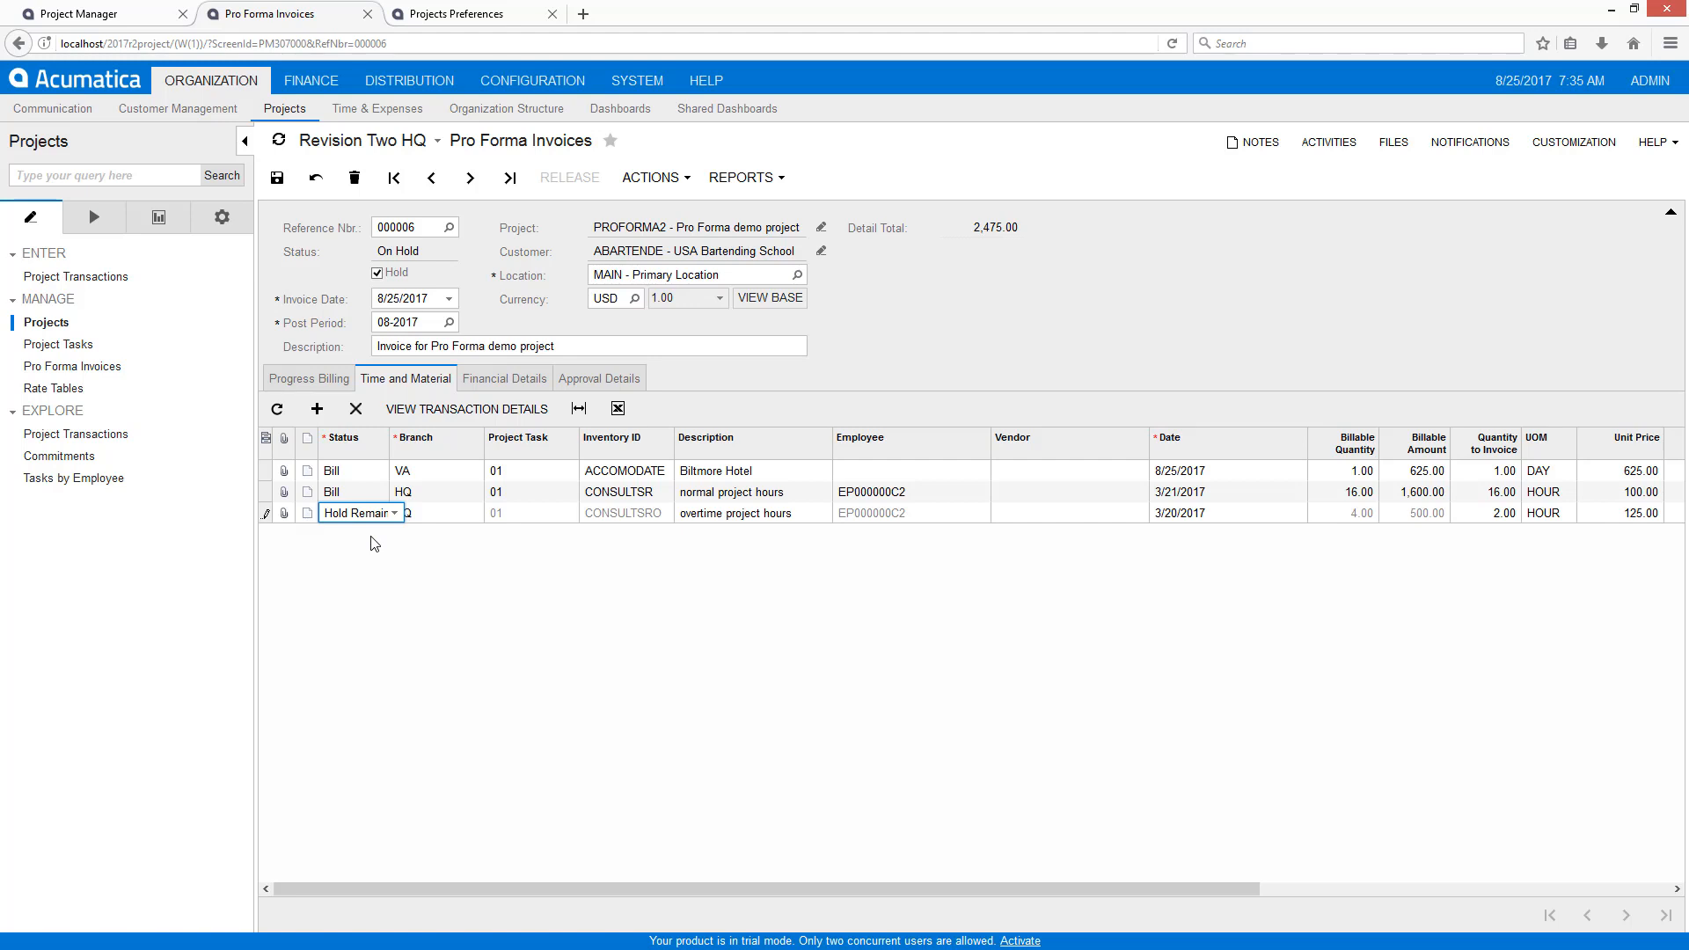
# Step: Set the amount of the Biltmore Hotel line to 300
pyautogui.click(626, 471)
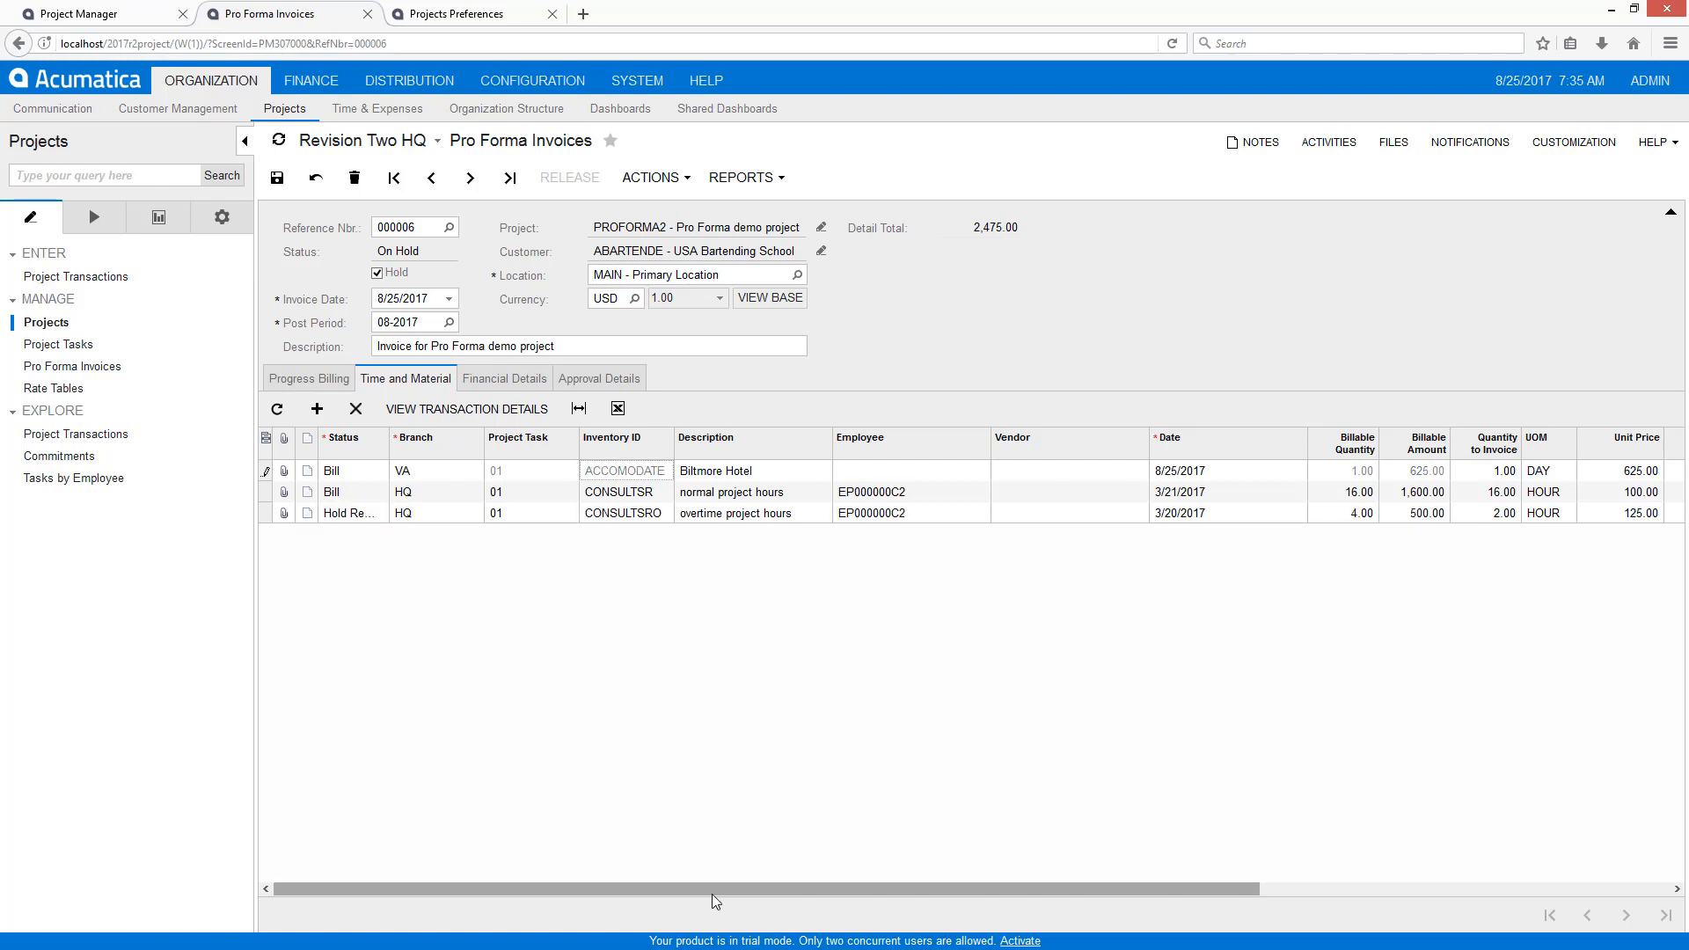
pyautogui.moveTo(710, 889); pyautogui.dragTo(1154, 874)
pyautogui.doubleClick(1228, 471)
pyautogui.write('300')
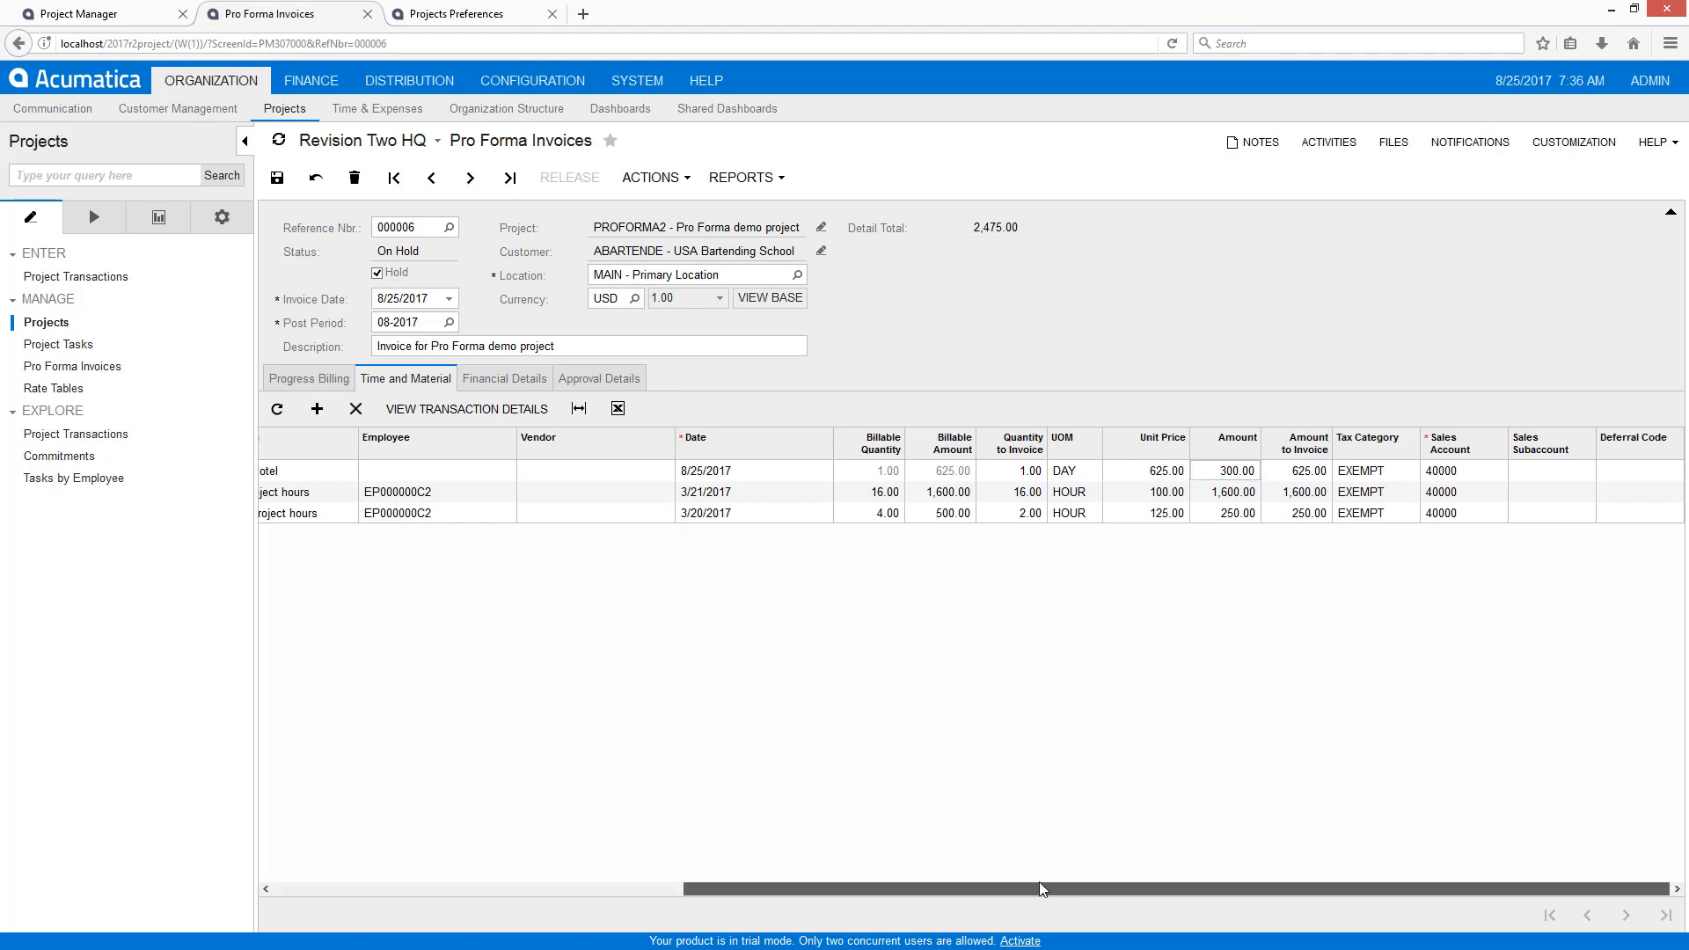
# Step: Set the status of the Biltmore Hotel line to Write off Remainder
pyautogui.moveTo(1069, 884); pyautogui.dragTo(584, 887)
pyautogui.click(355, 497)
pyautogui.click(355, 475)
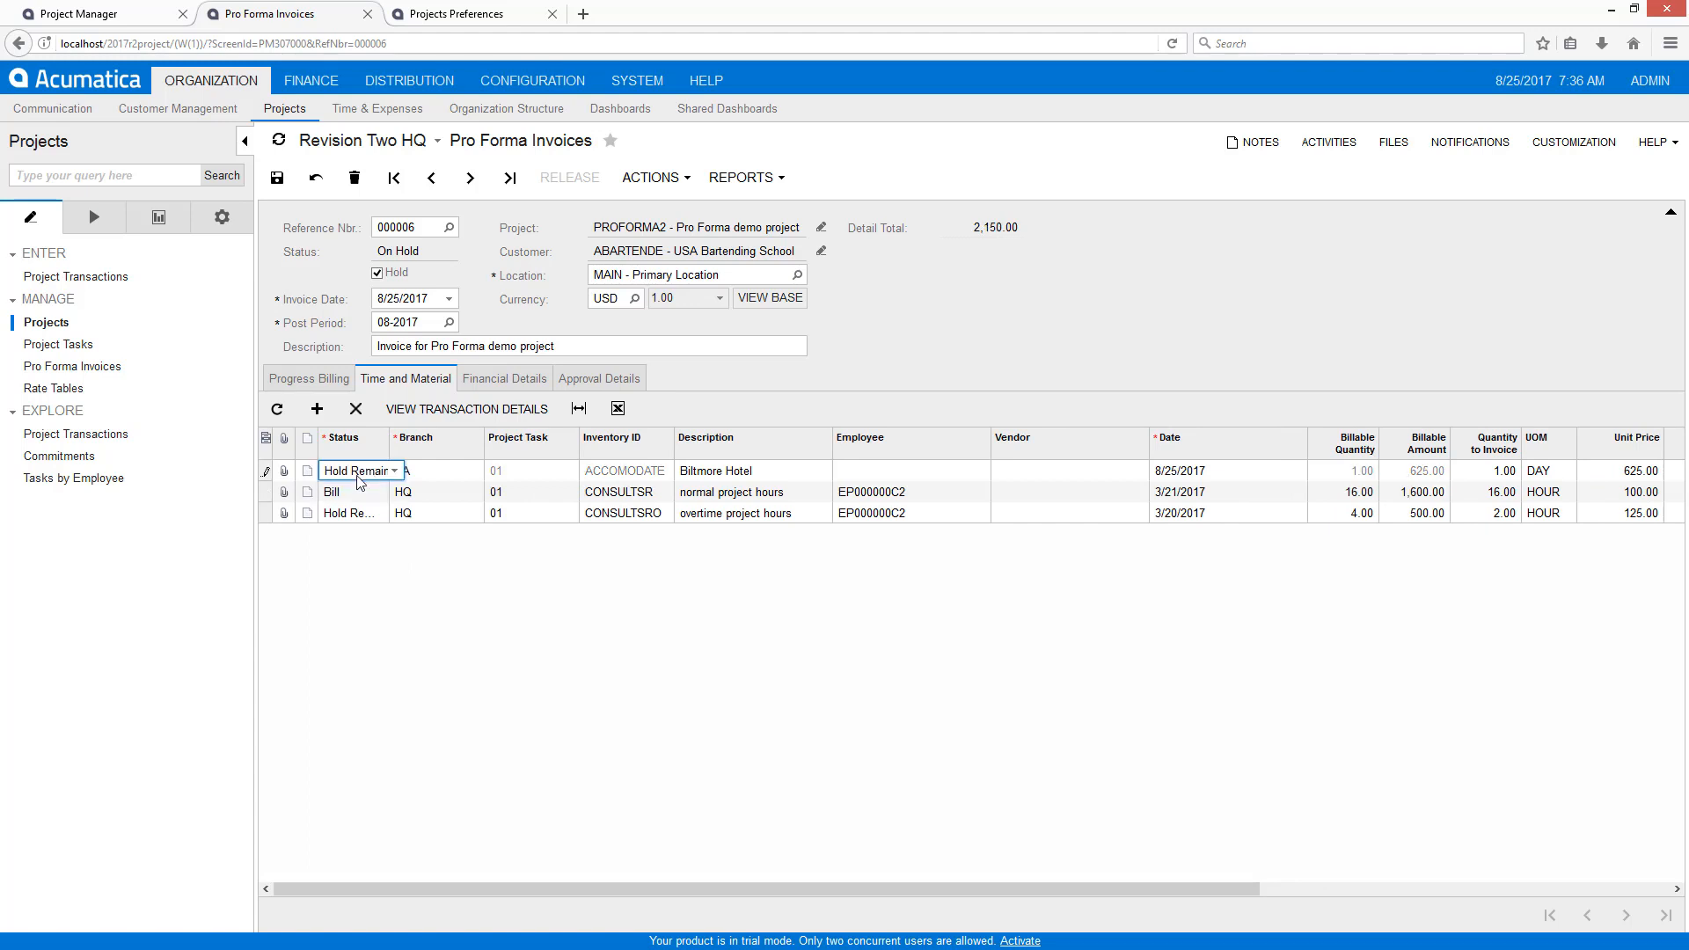
pyautogui.click(392, 468)
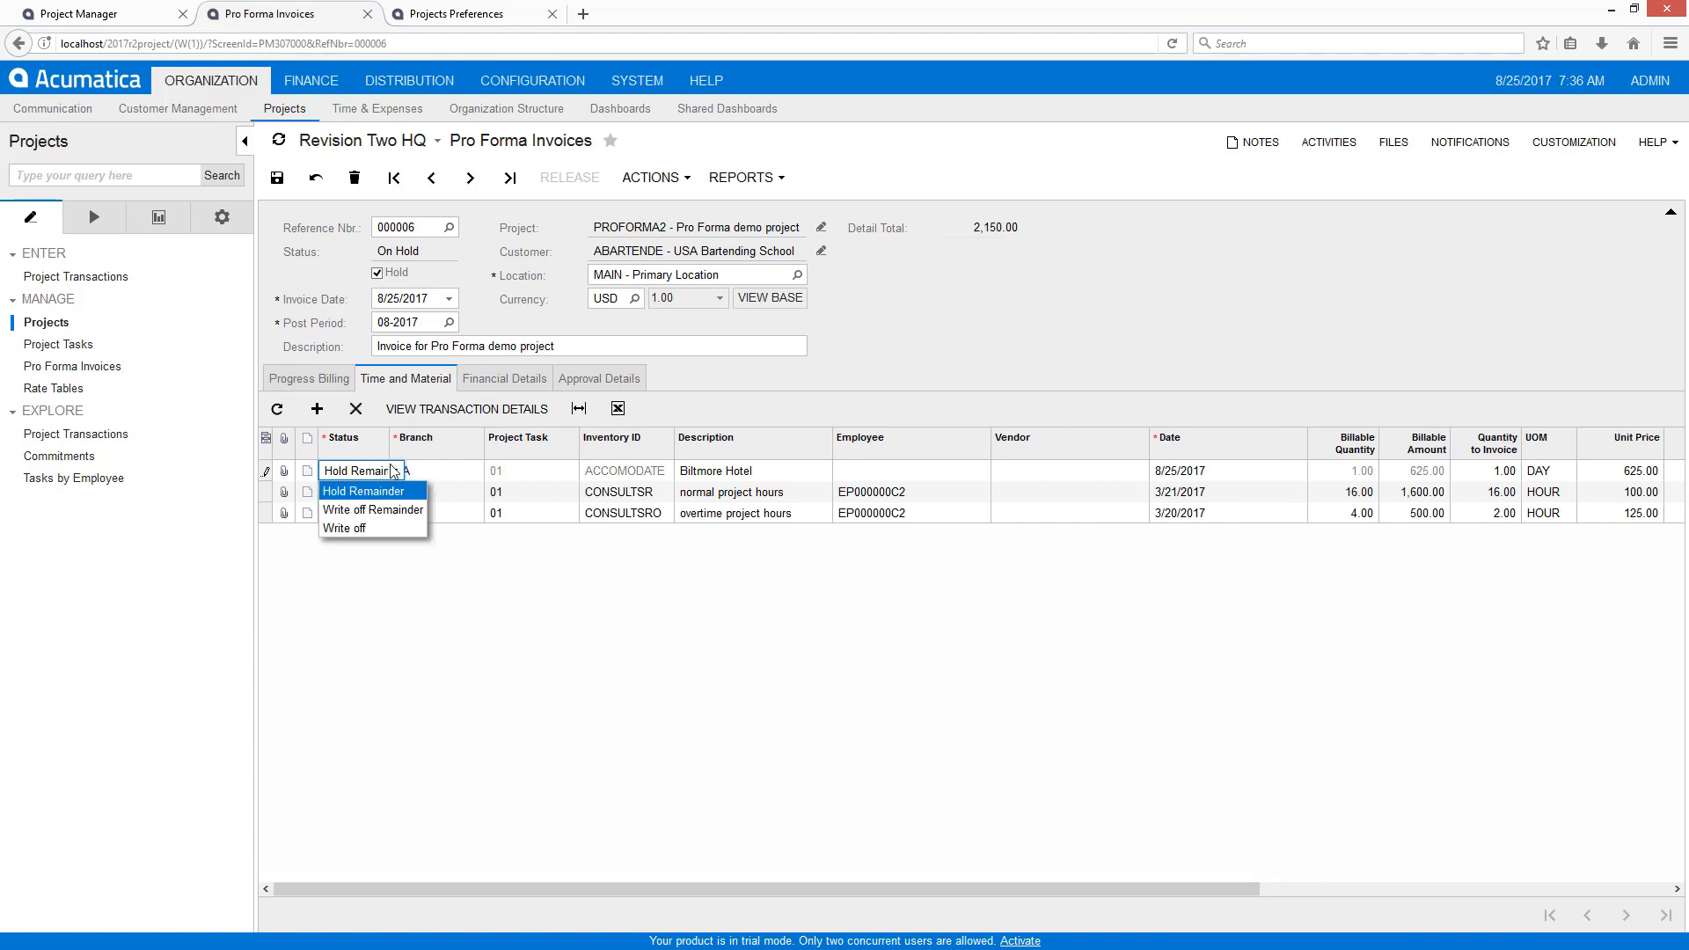
pyautogui.click(366, 517)
# Step: Take the pro forma invoice off hold and save it
pyautogui.click(377, 273)
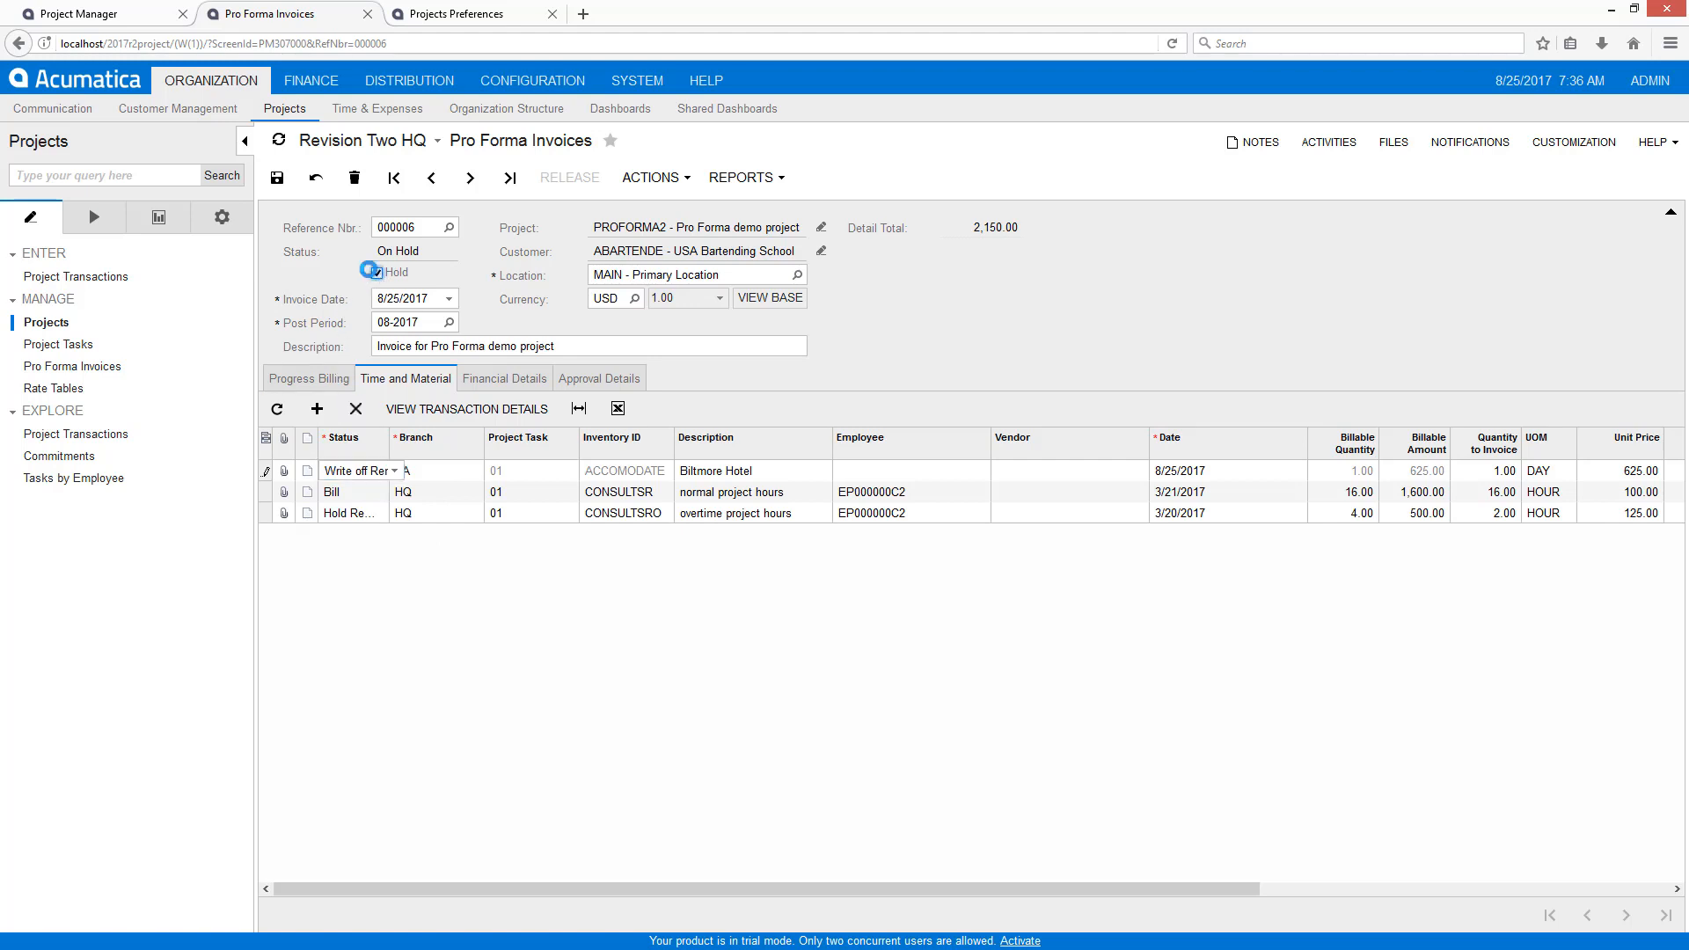
pyautogui.click(277, 178)
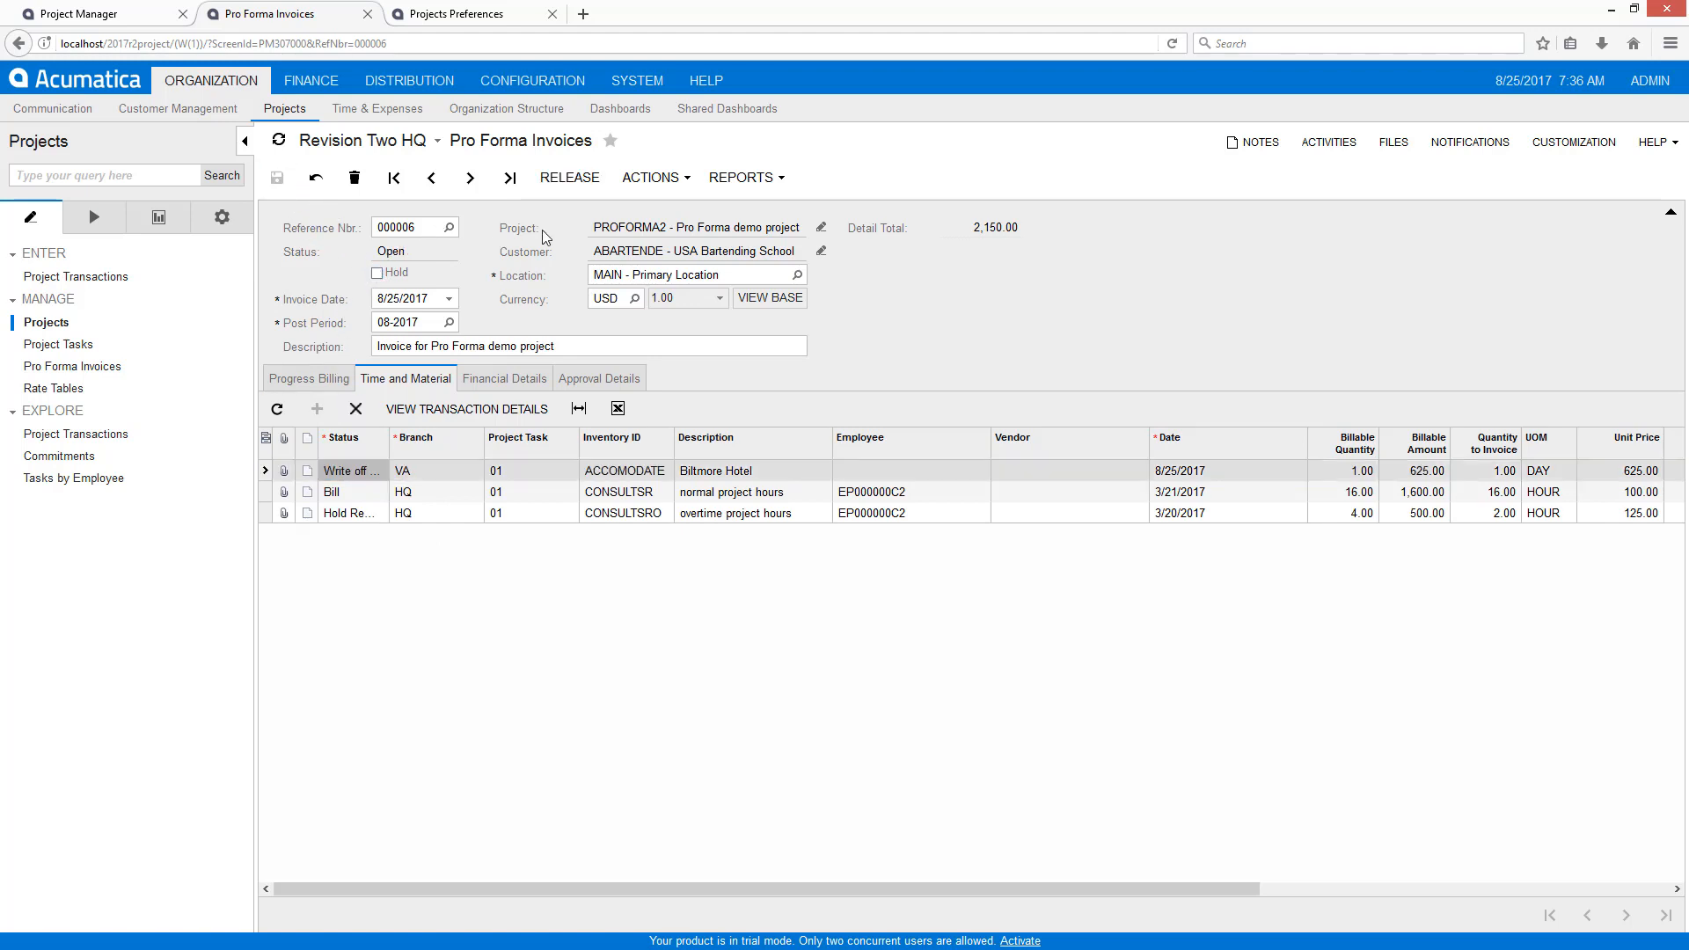
# Step: Review the printable Pro Forma Invoice report for this invoice and return to the invoice record
pyautogui.click(672, 178)
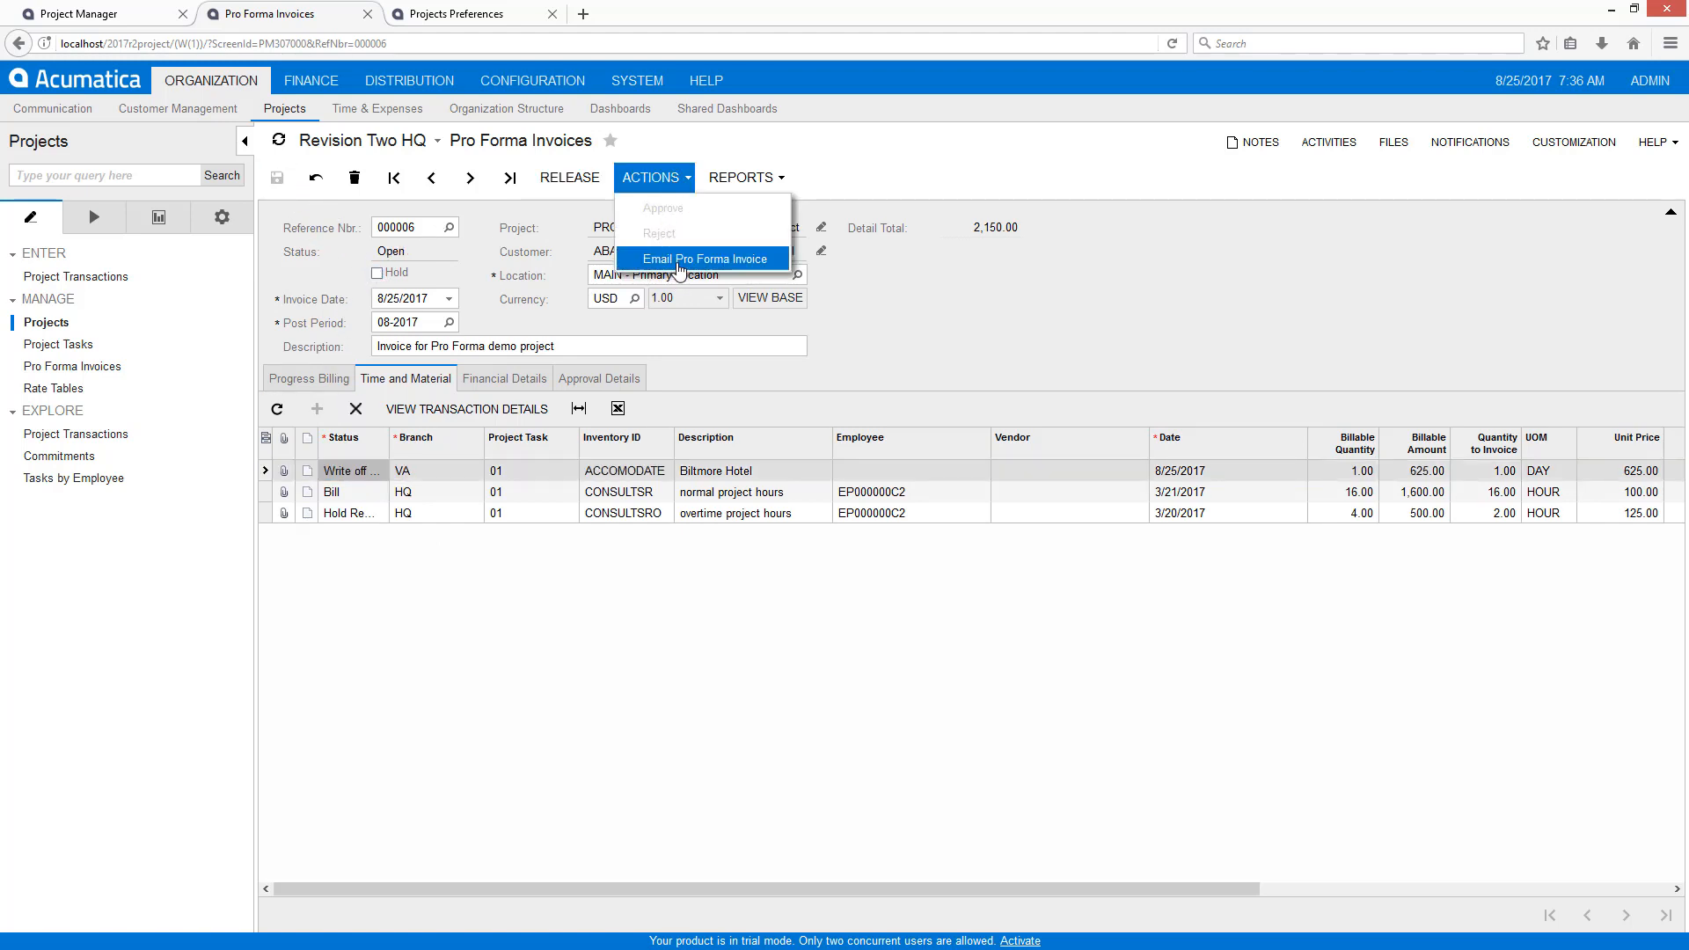
pyautogui.click(739, 177)
pyautogui.click(746, 207)
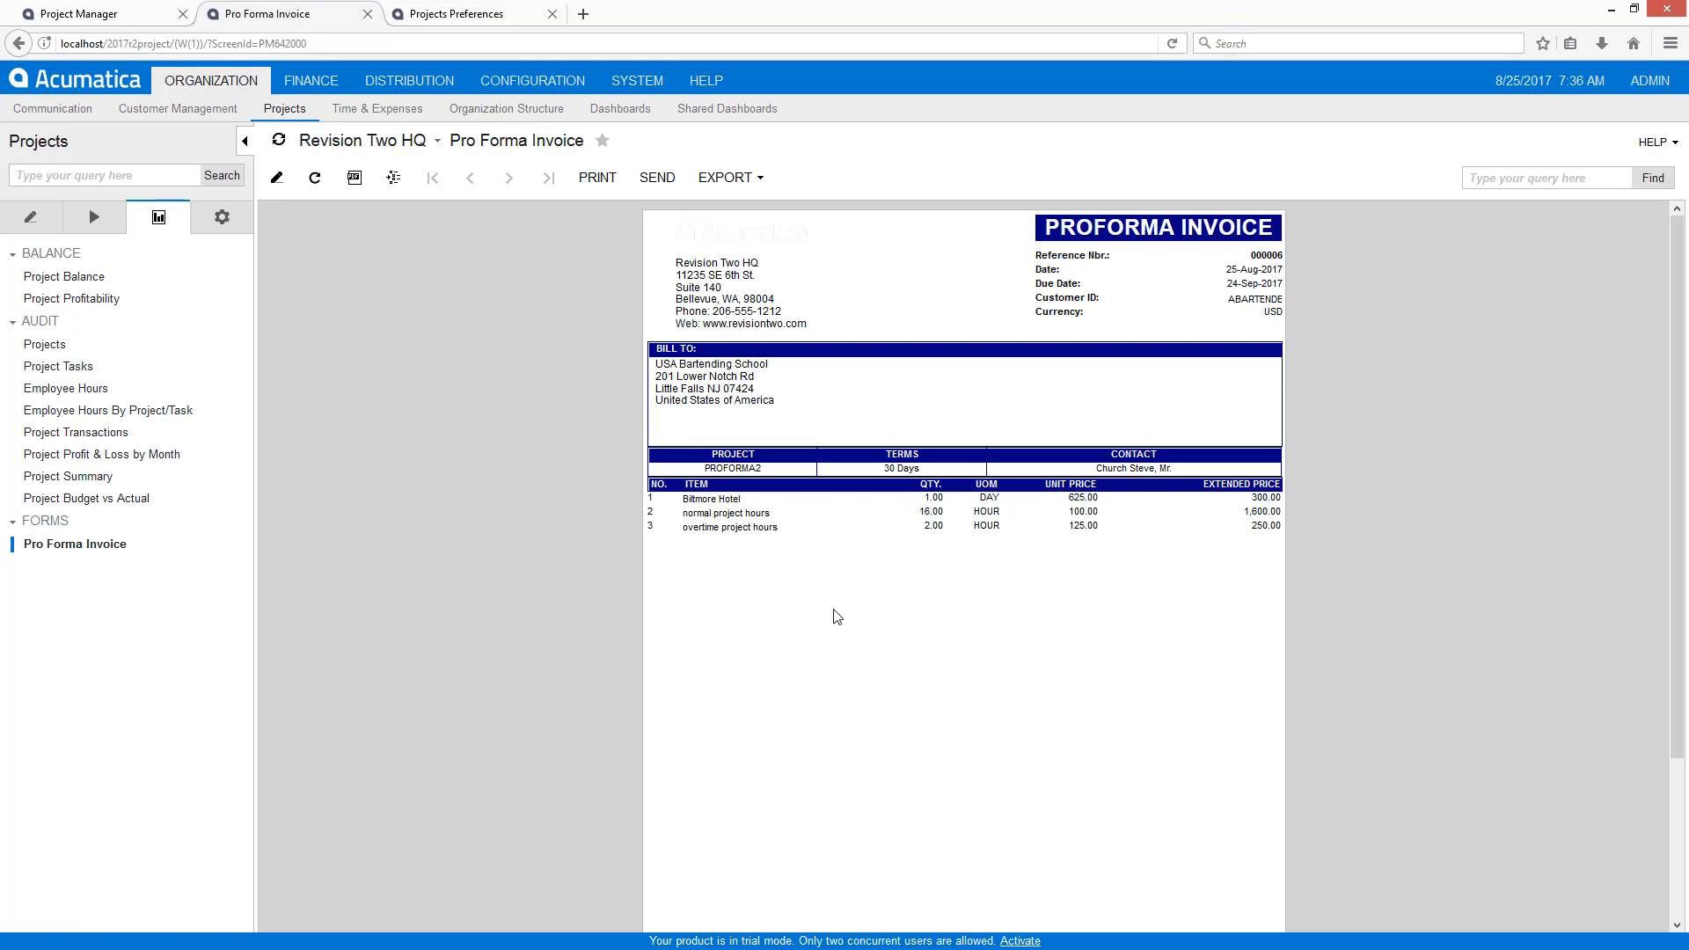
pyautogui.click(21, 43)
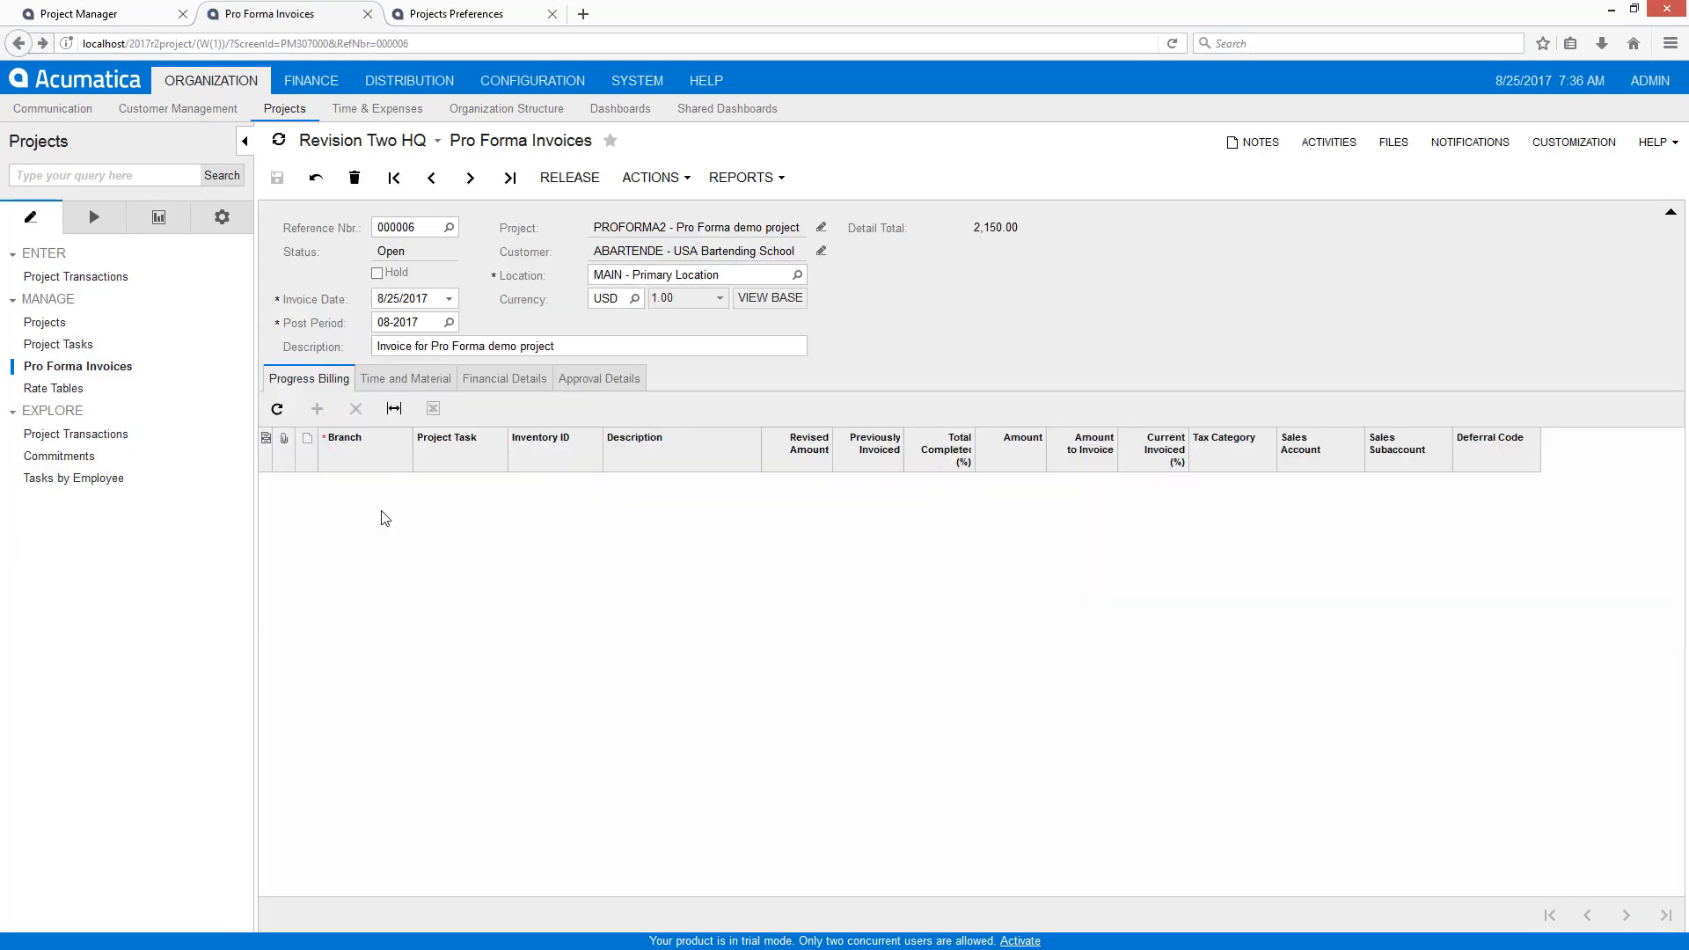
# Step: Check the time and material lines of the PROFORMA2 pro forma invoice and release it
pyautogui.click(400, 380)
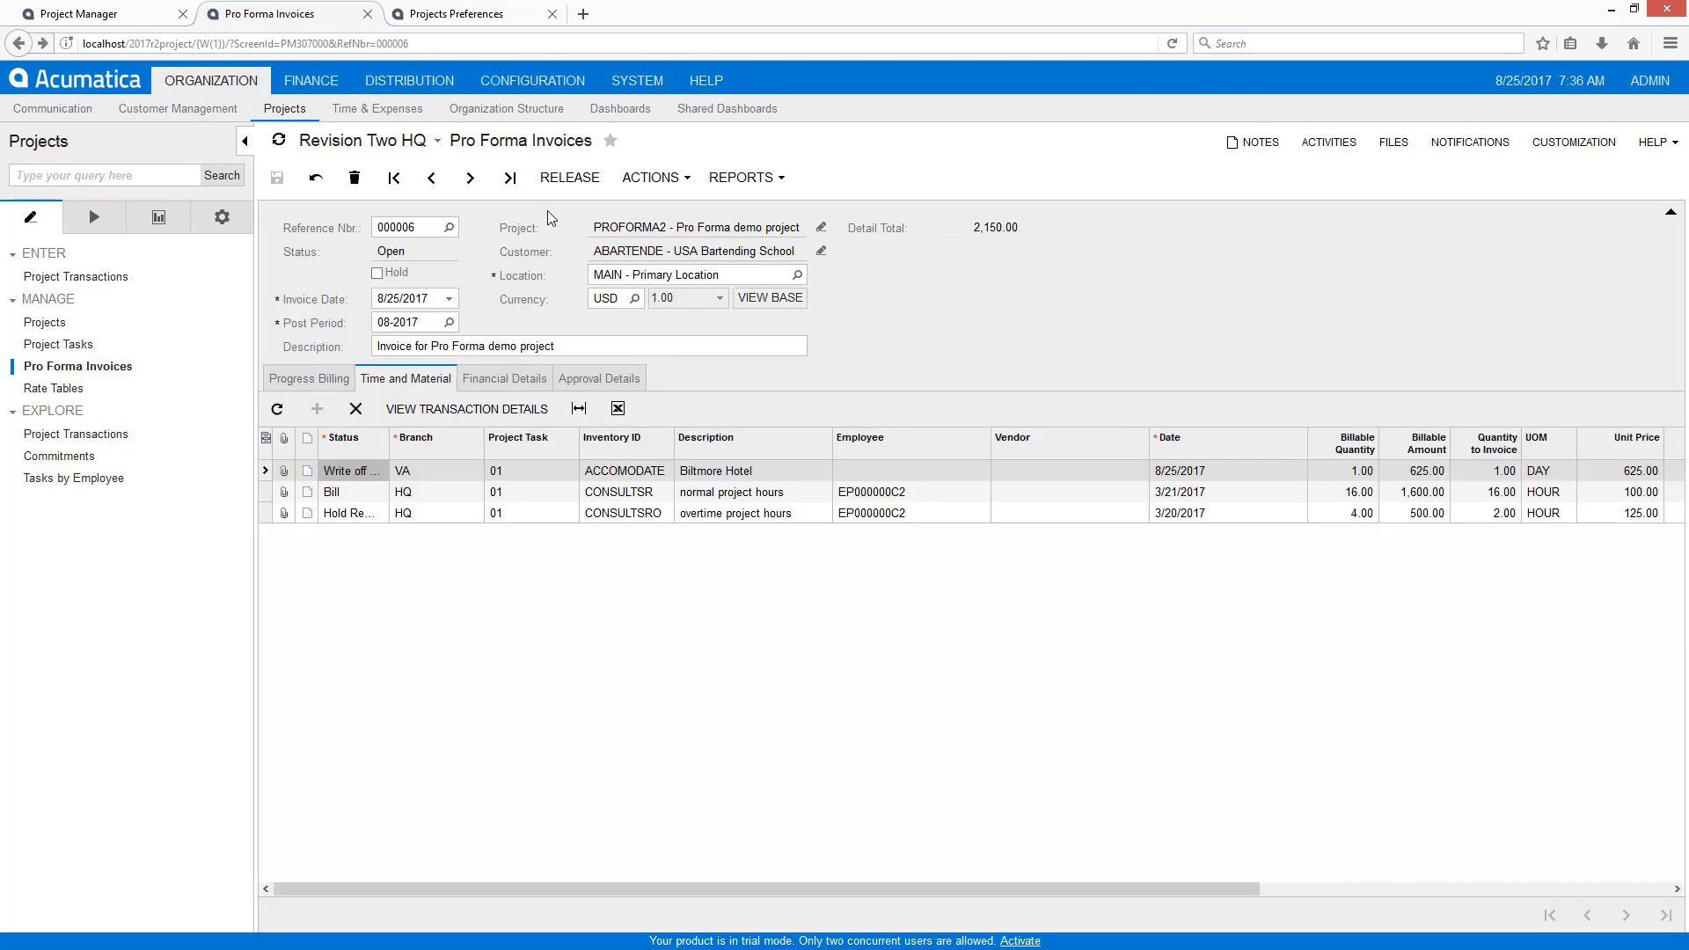
pyautogui.click(563, 180)
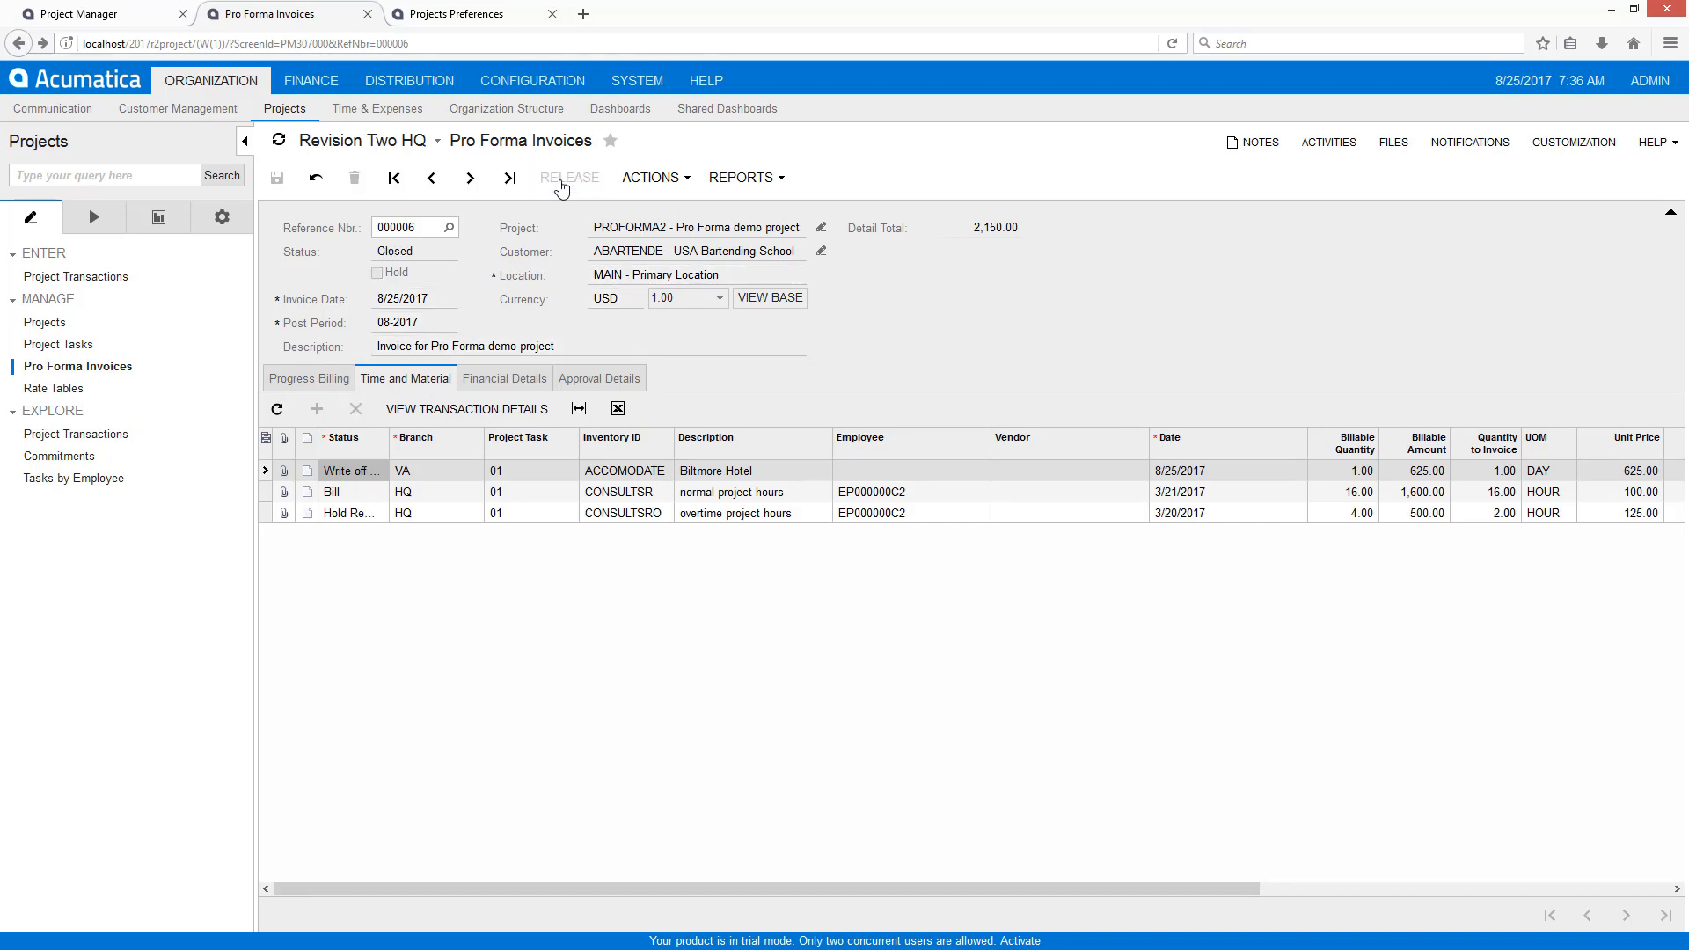
# Step: Open the AR invoice linked in the pro forma invoice's financial details, release it and close its window
pyautogui.click(504, 378)
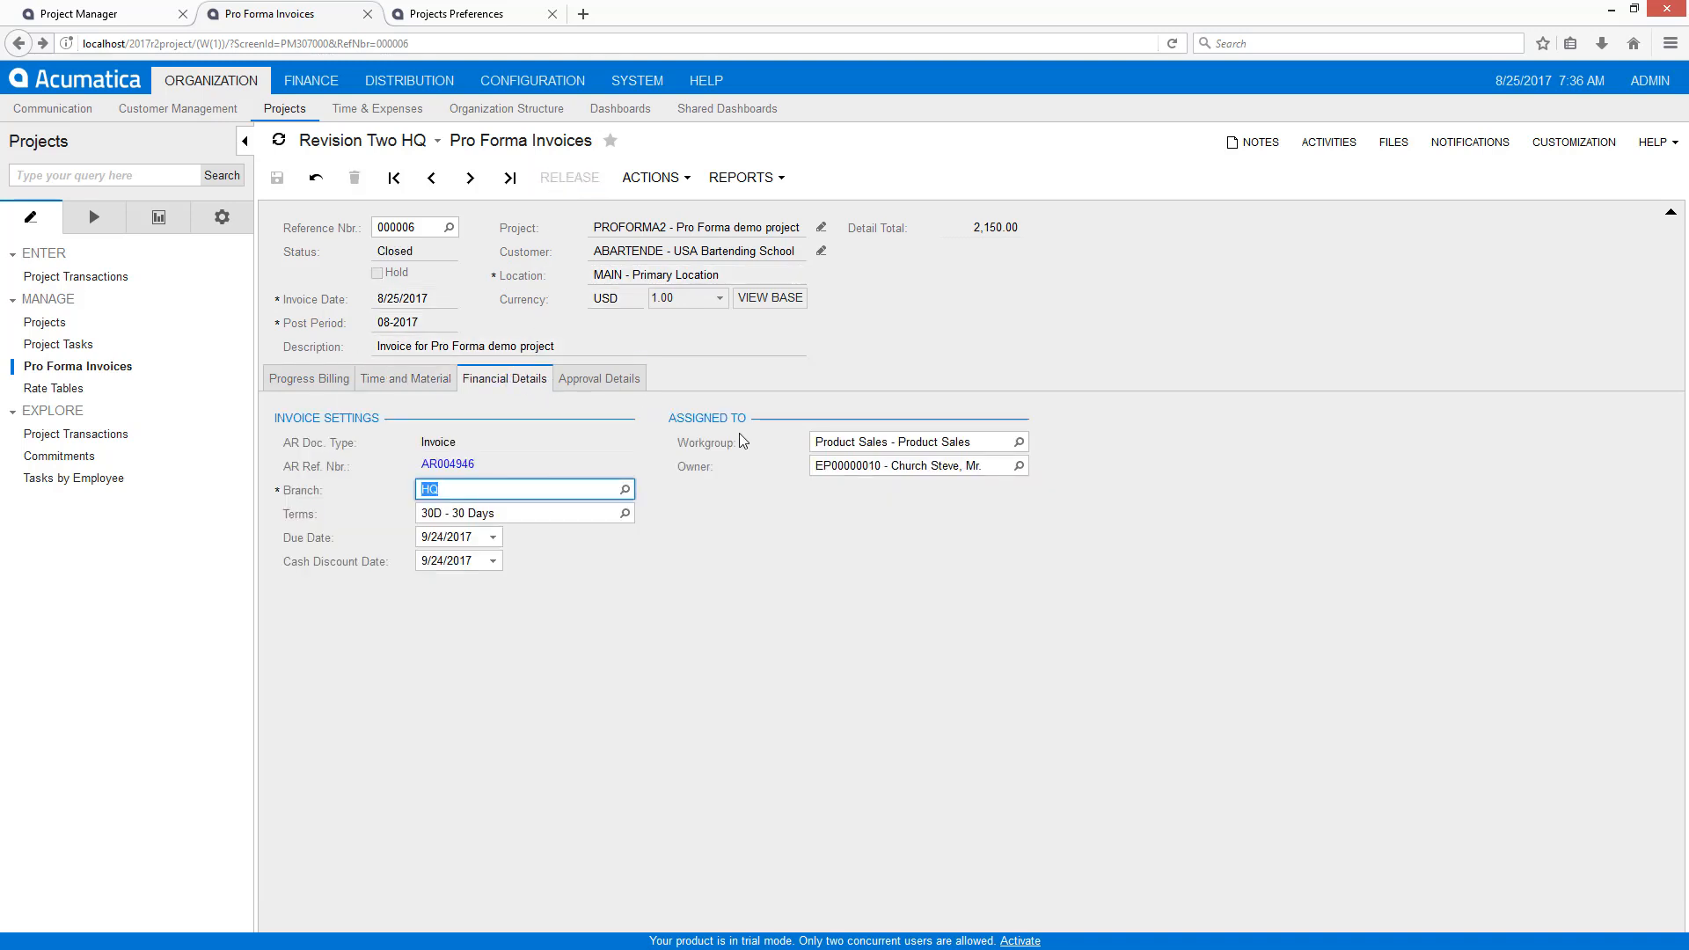
pyautogui.click(464, 466)
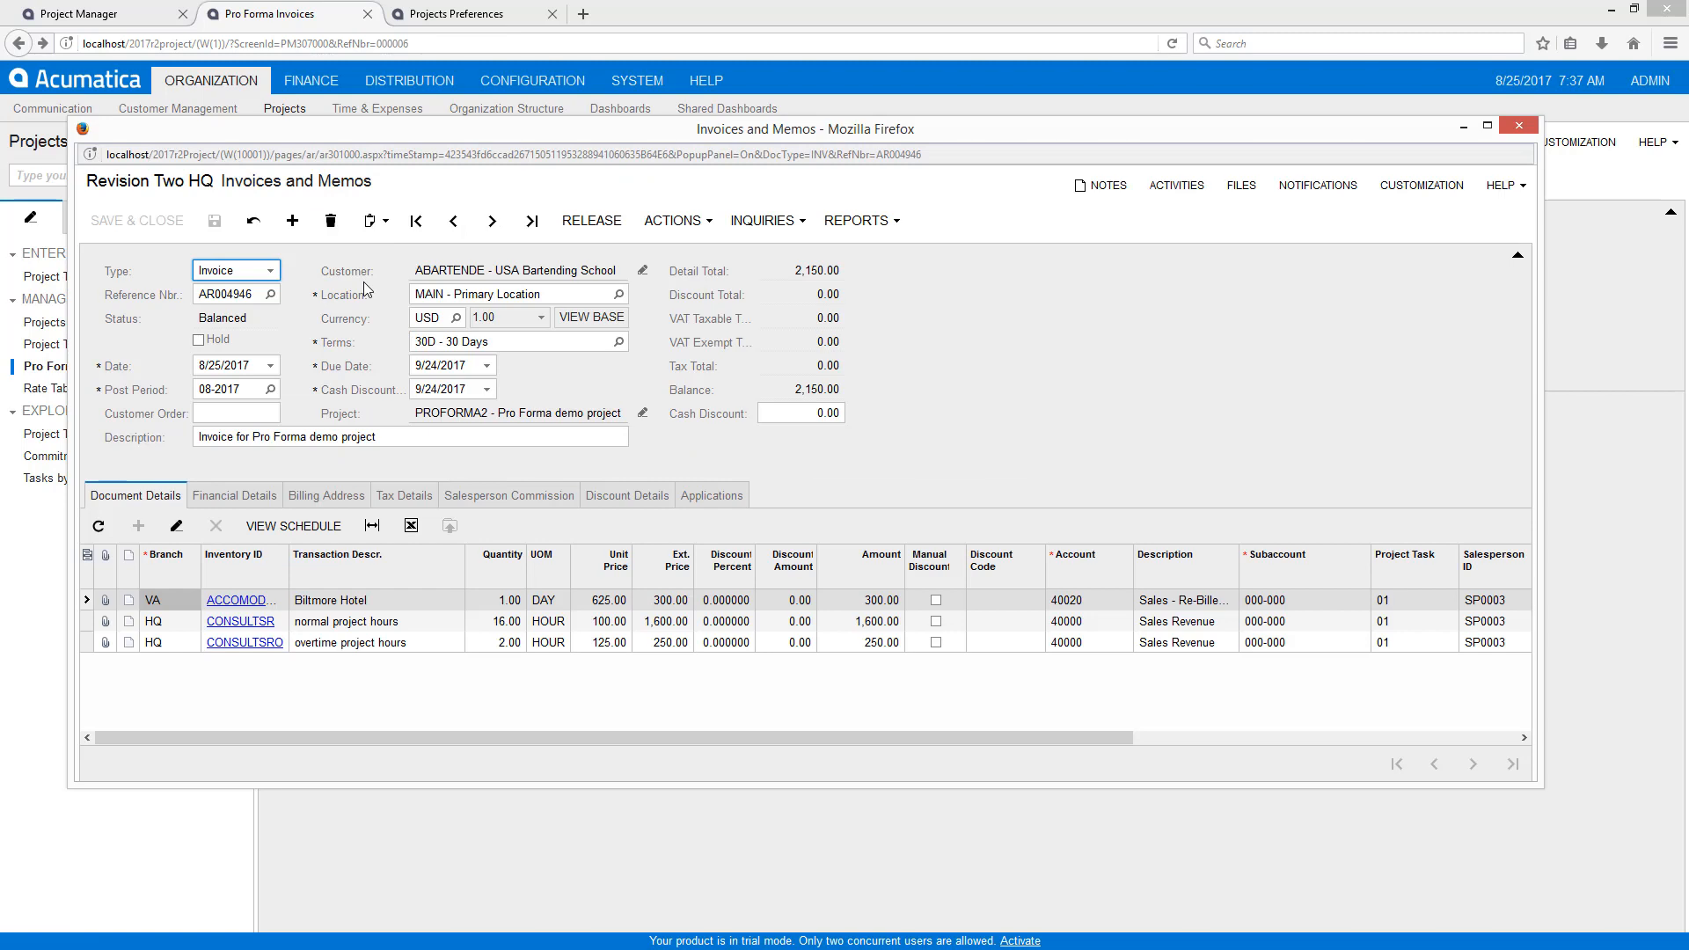
pyautogui.click(597, 222)
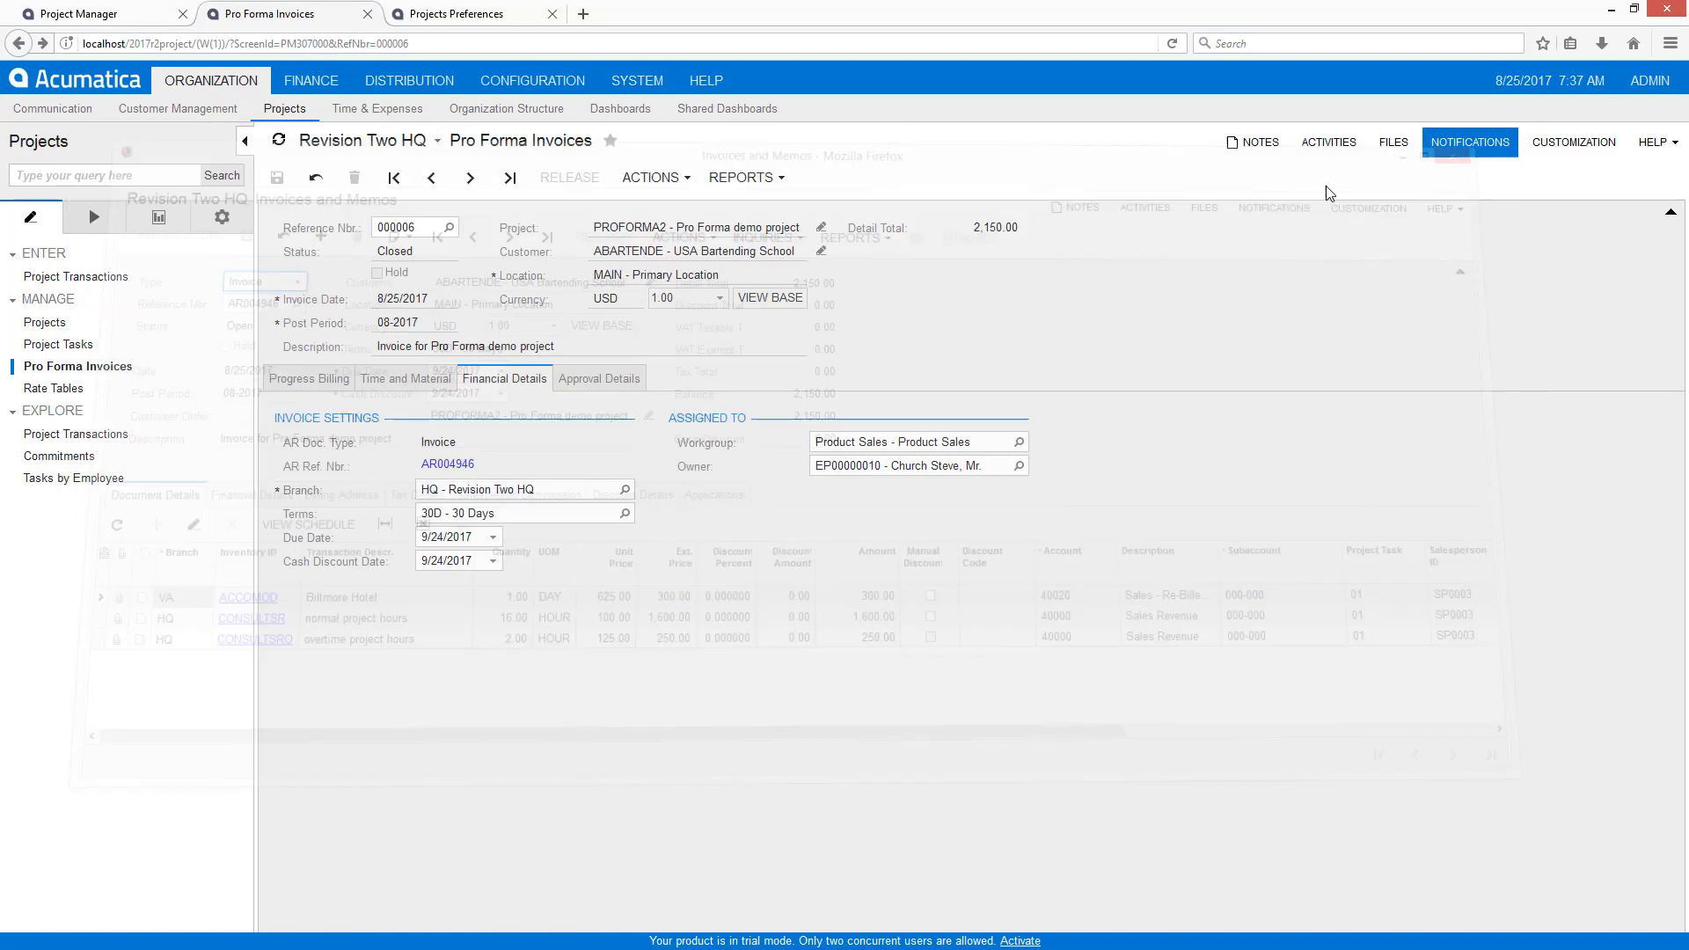
pyautogui.click(1520, 125)
# Step: Return to project PROFORMA2, run project billing again and show the new pro forma invoice's time and material lines
pyautogui.click(15, 46)
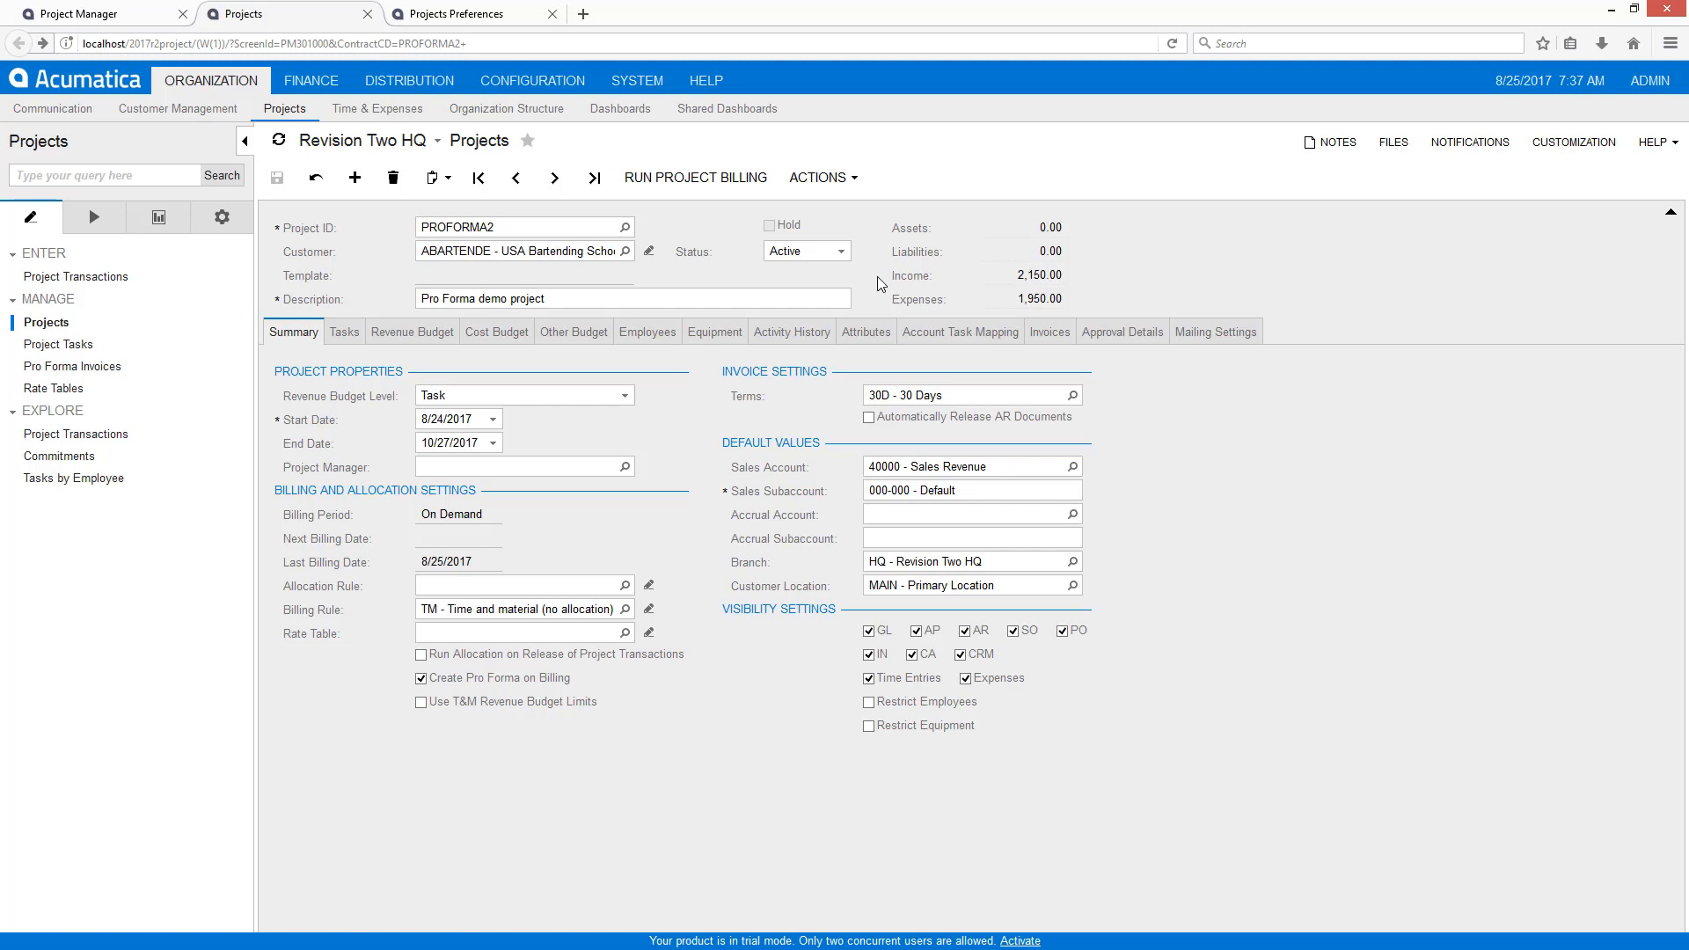
pyautogui.click(695, 179)
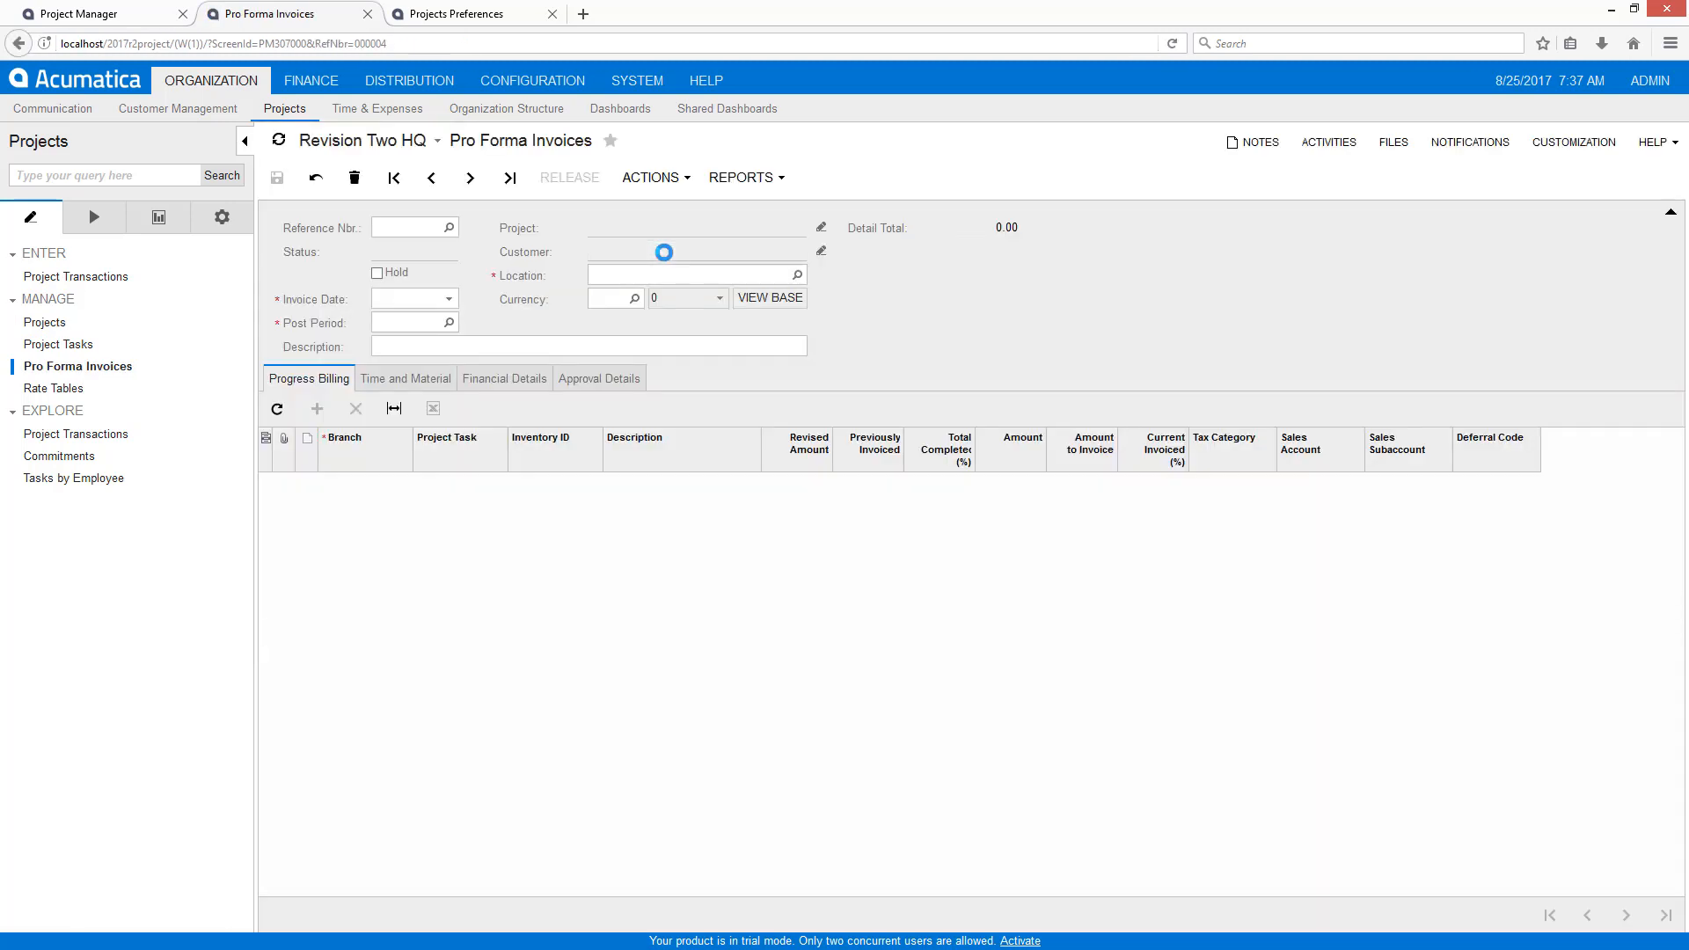
pyautogui.click(405, 378)
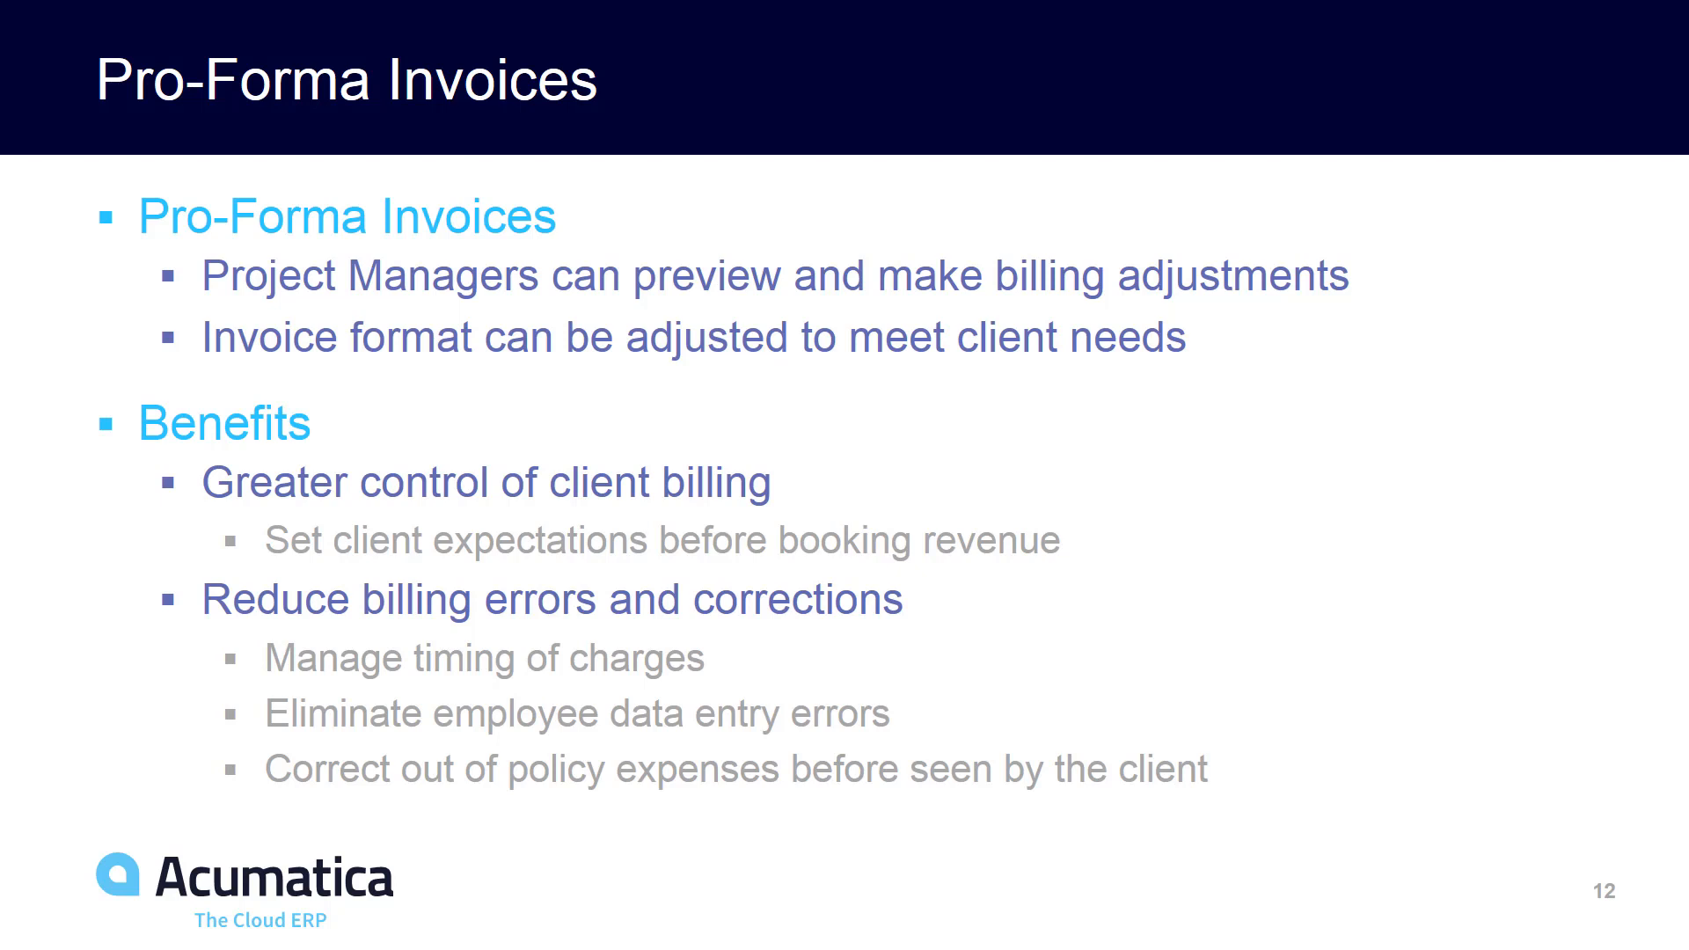
pyautogui.press('Right')
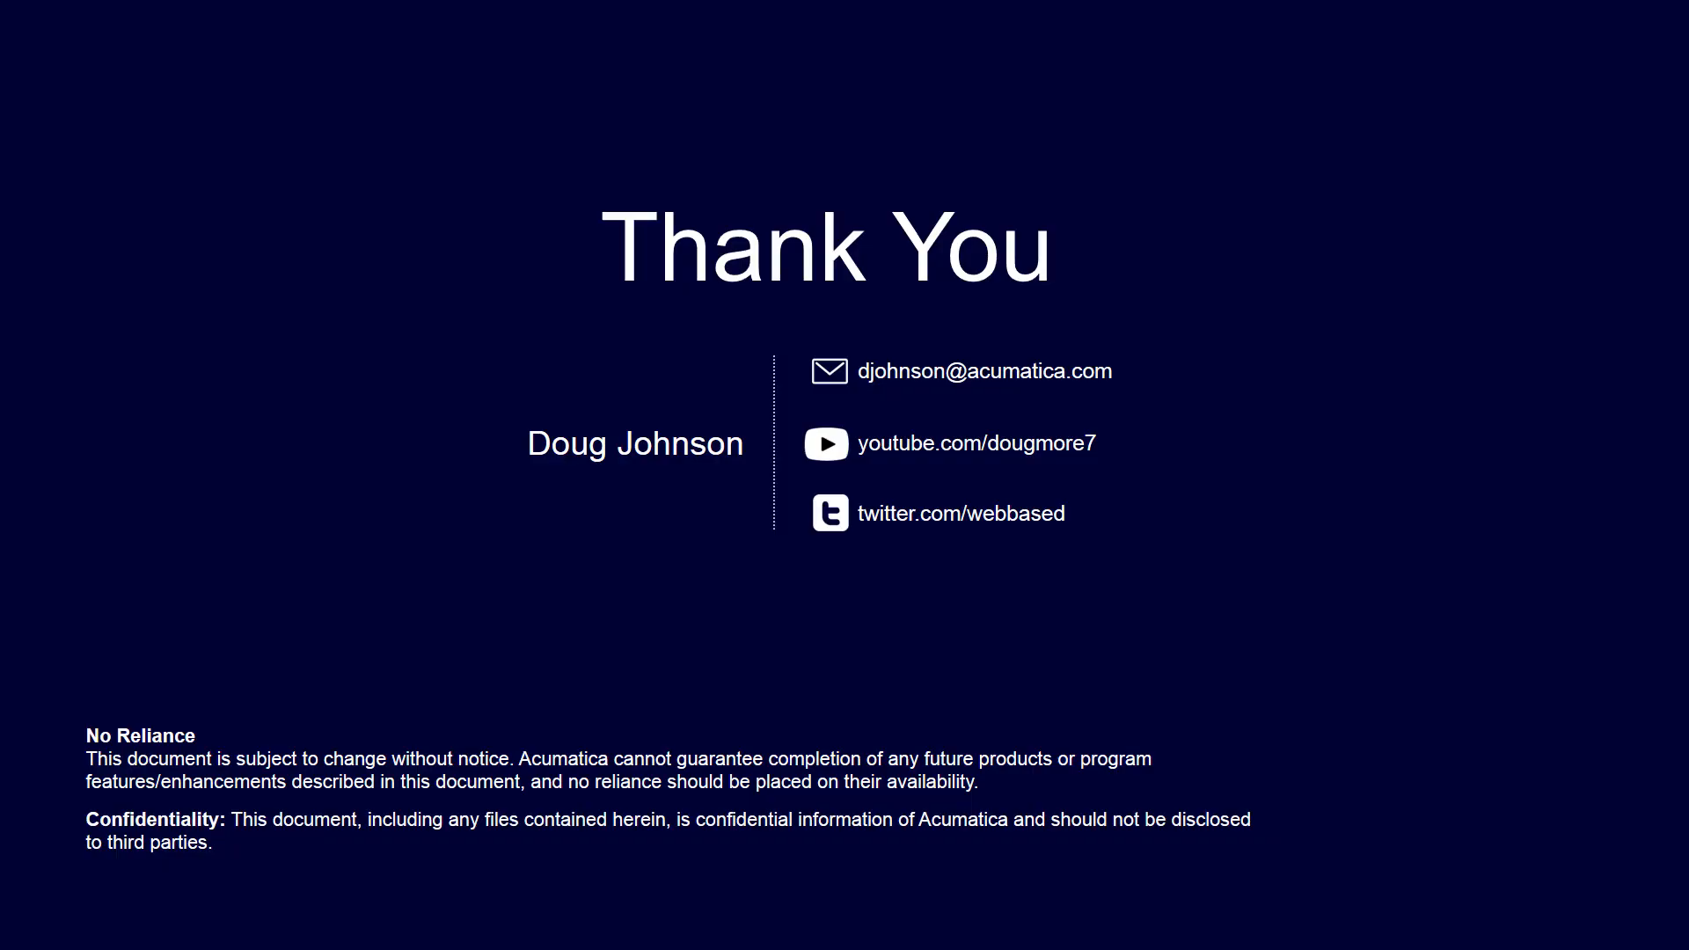